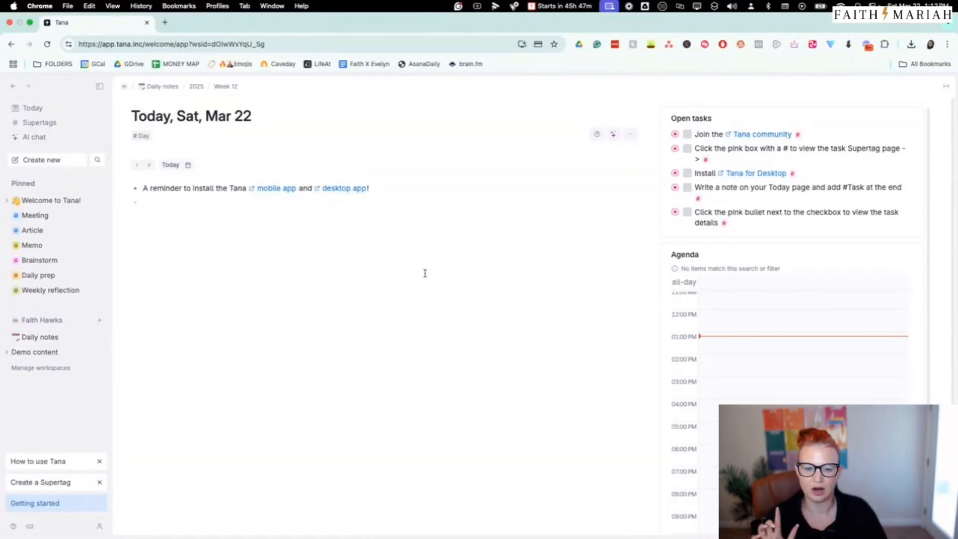
Look through the help topics listed under the pinned Welcome to Tana! section, leaving the section collapsed
click(8, 202)
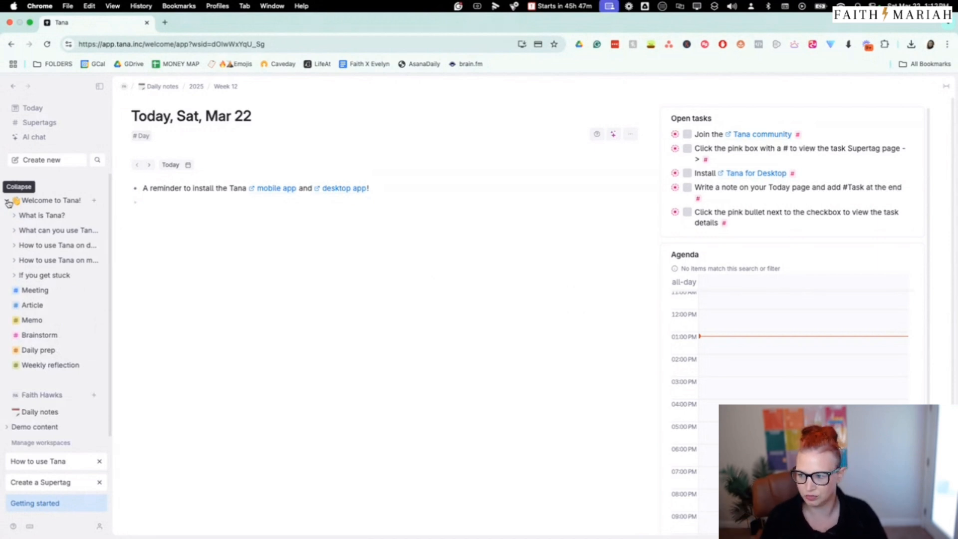
click(8, 201)
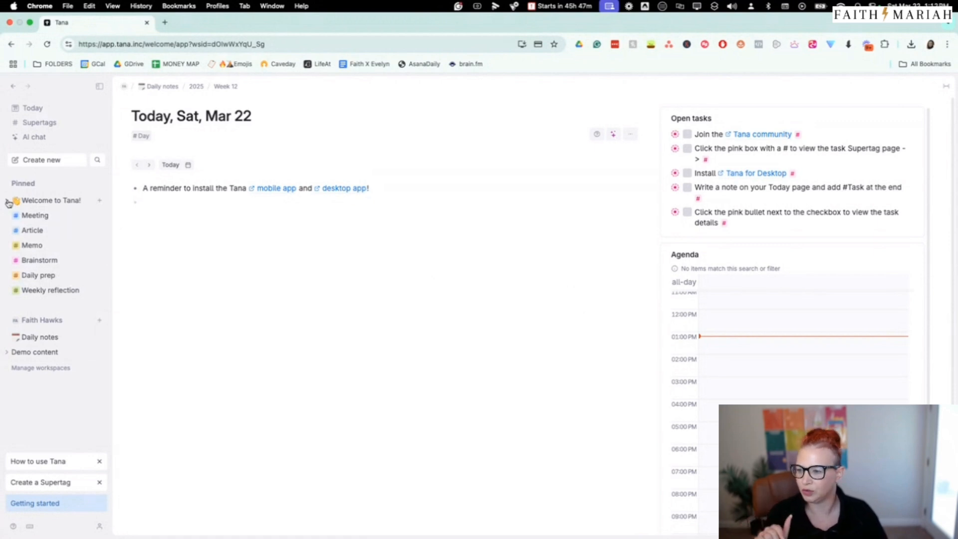
click(9, 201)
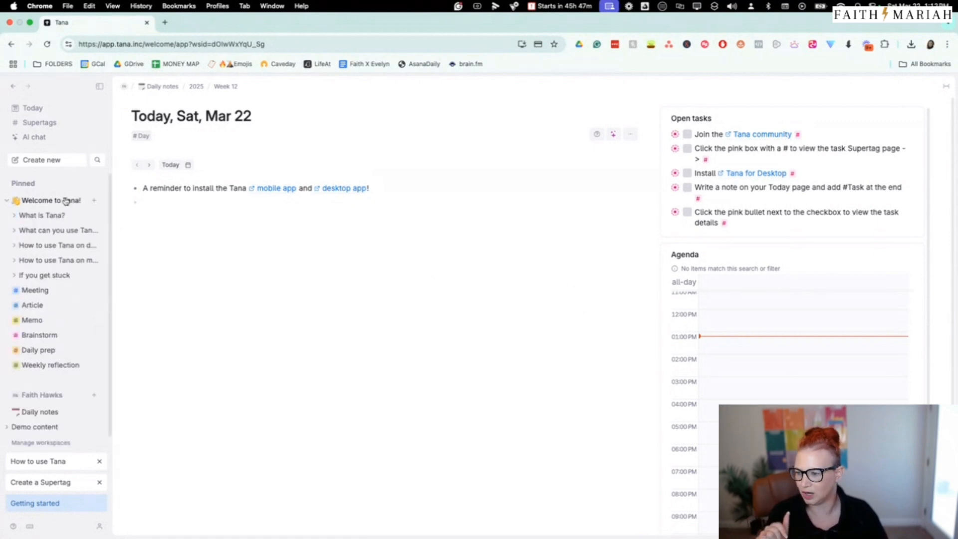
click(14, 216)
click(15, 217)
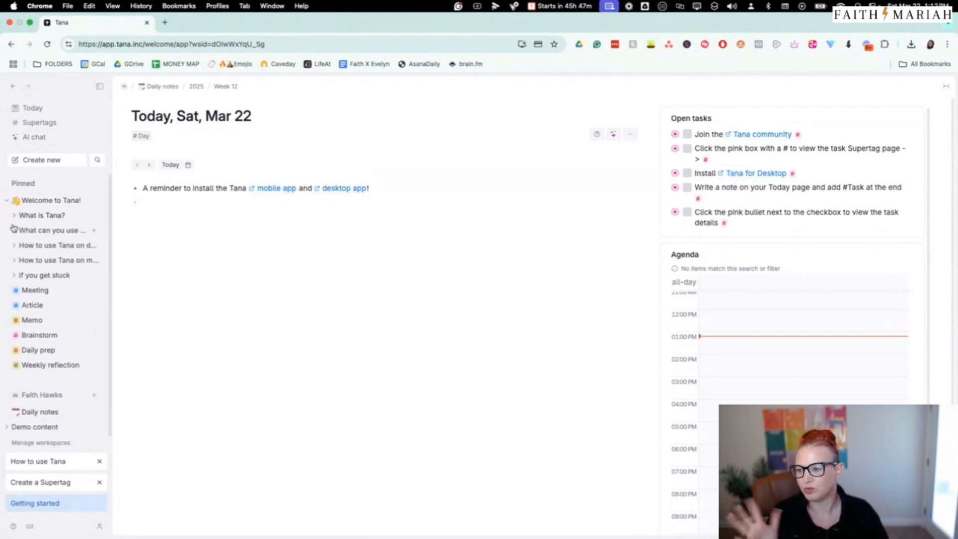
click(7, 200)
Delete the reminder about installing the mobile and desktop apps from today's daily note
click(338, 287)
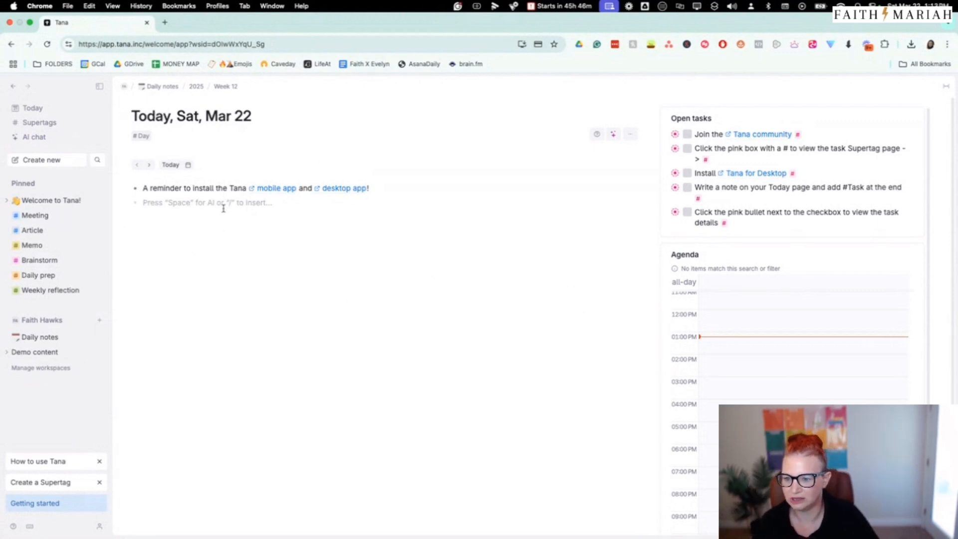
drag(384, 188, 128, 191)
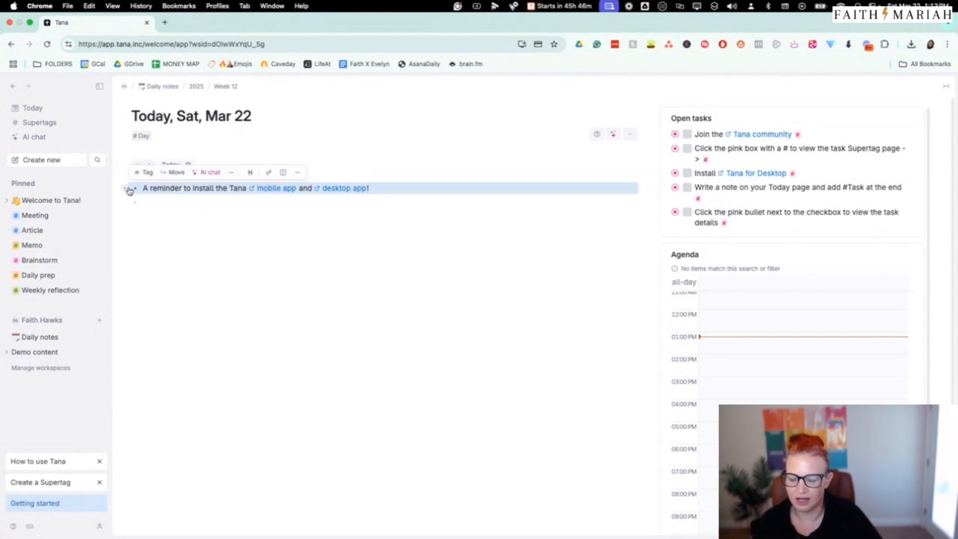
key(BackSpace)
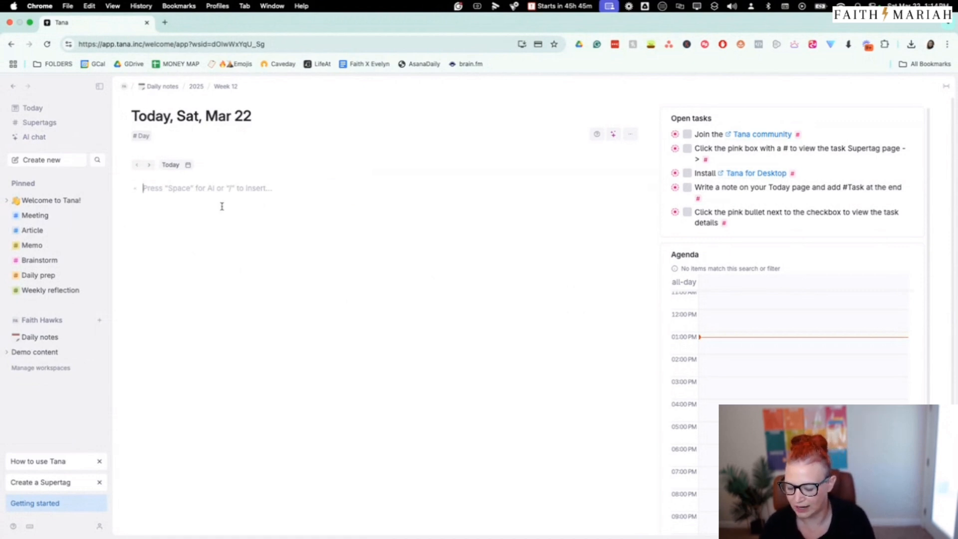
Write the note "Brilliant podcast idea" on today's page and tag it with a newly created supertag named contentidea
text(Brilliant podc)
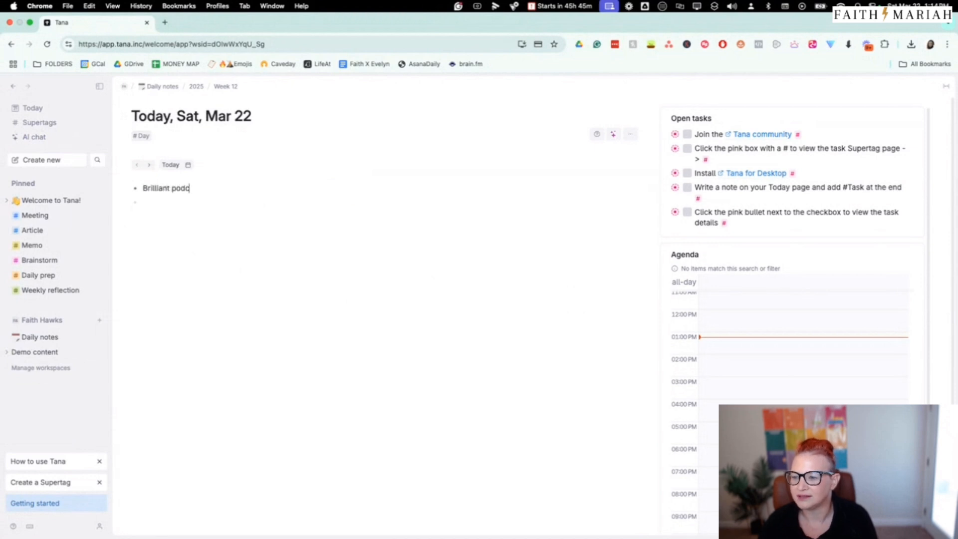
text(ast idea)
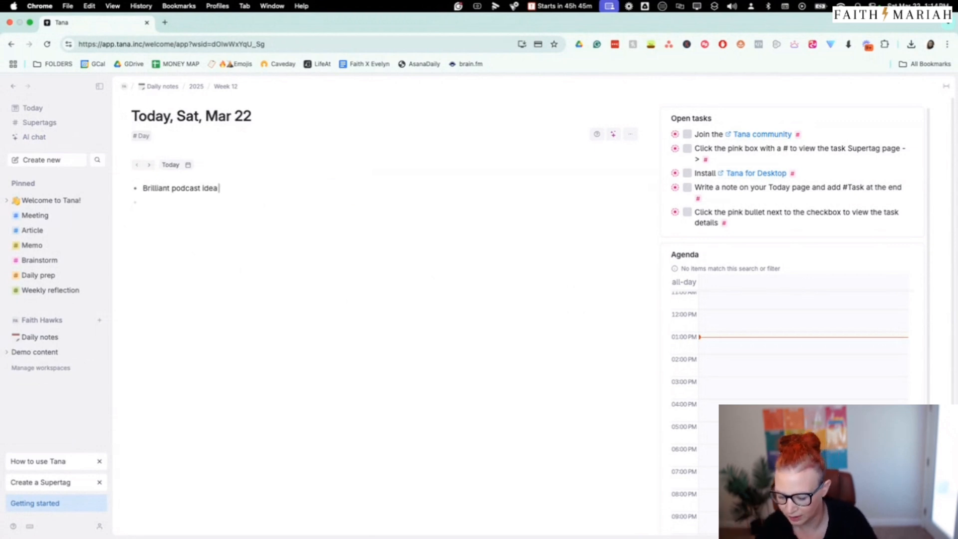
text(#)
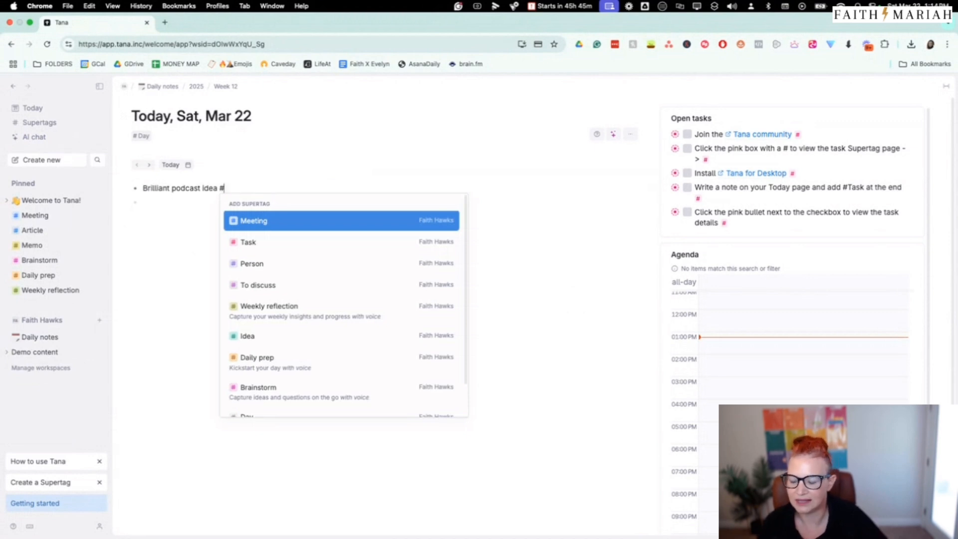
scroll(289, 269, down, 2)
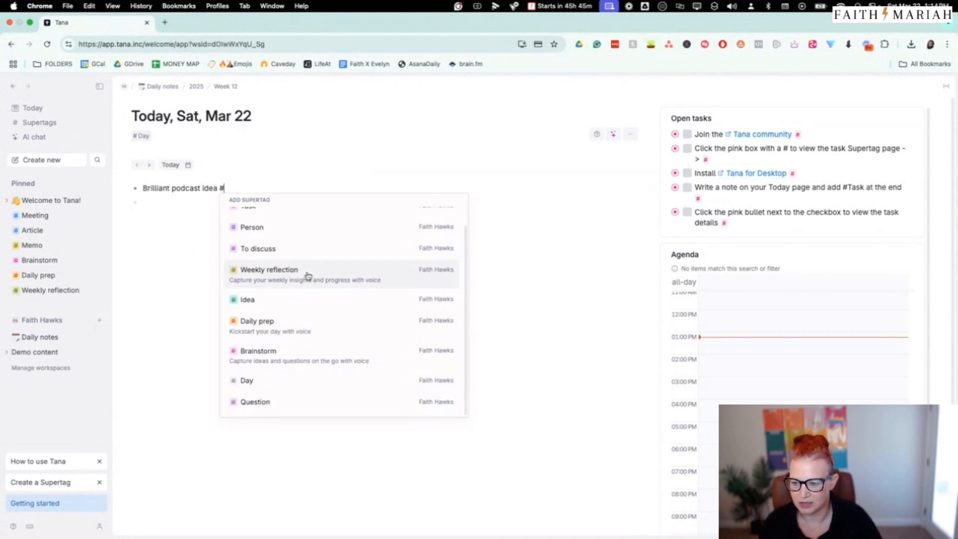
scroll(329, 274, up, 2)
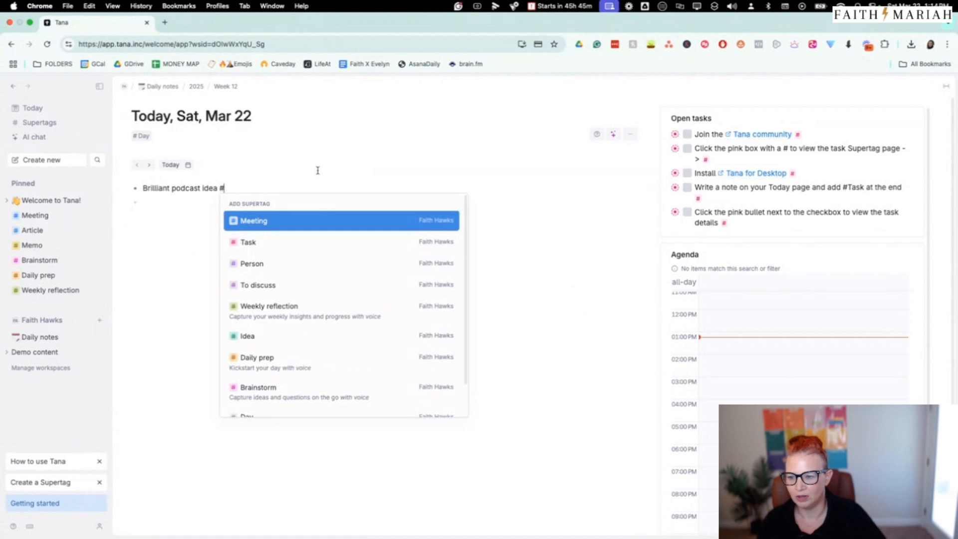
text(con)
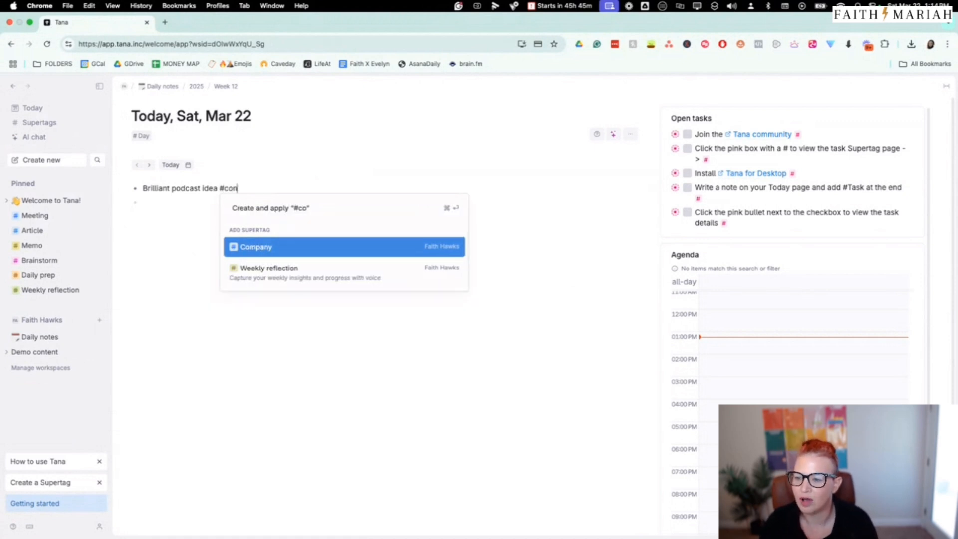
text(tentidea)
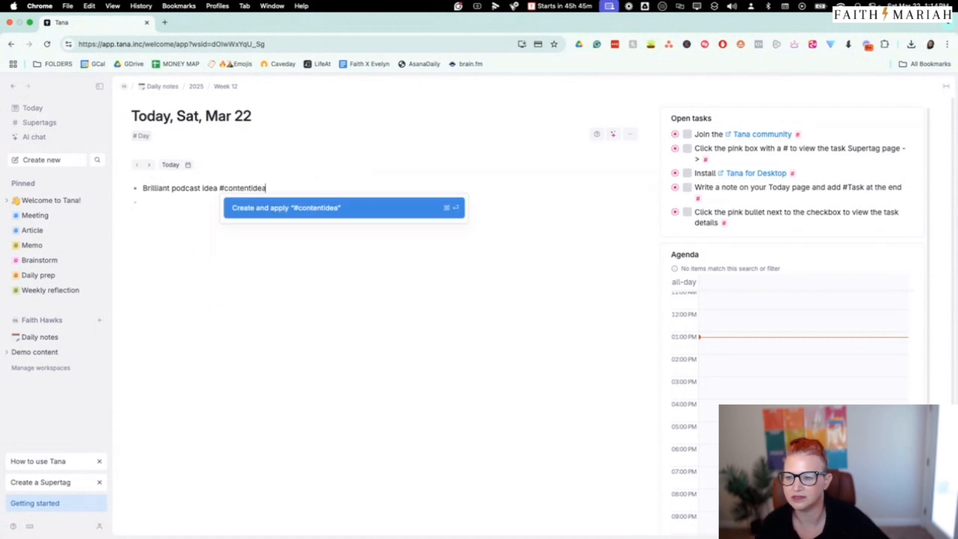
click(319, 209)
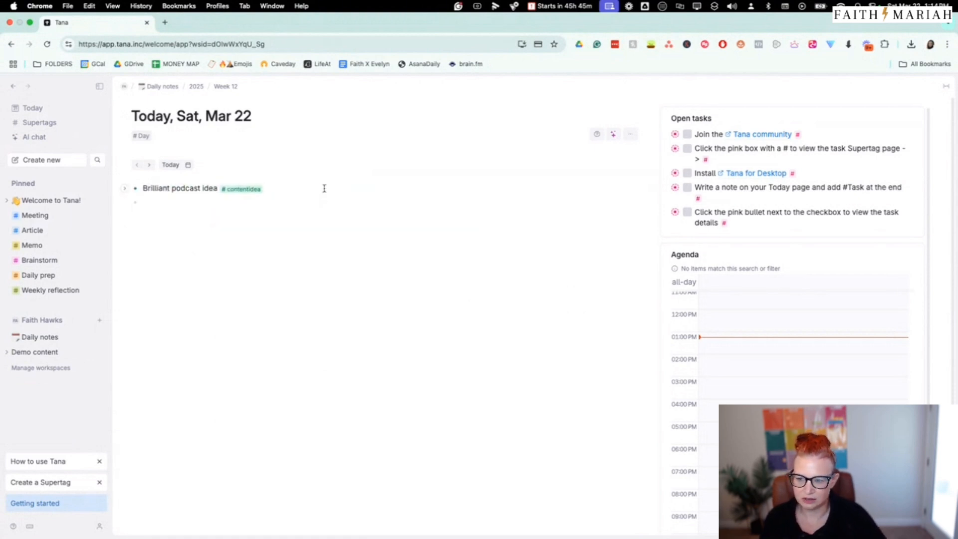
Add the note "Record a podcast" below the podcast idea and apply the existing Task supertag to it
key(Return)
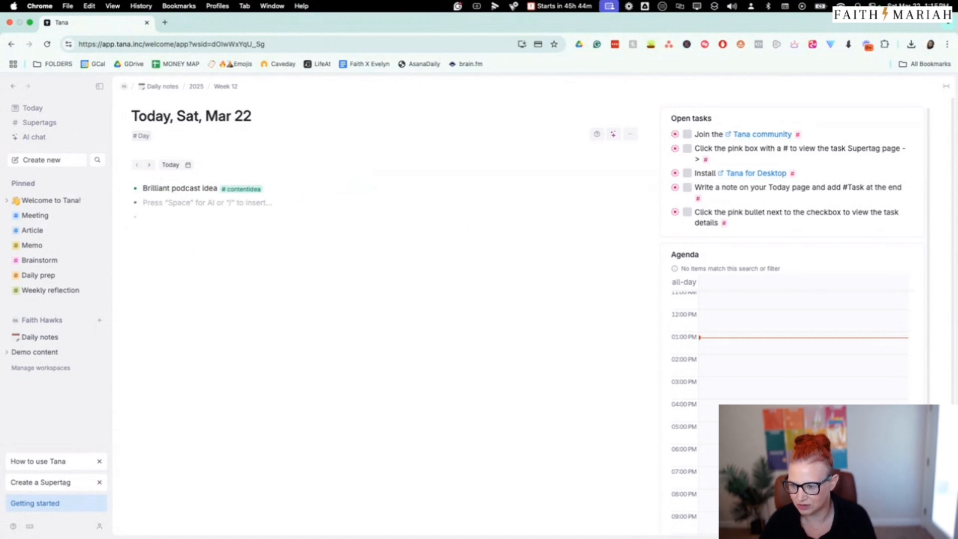
text(Re)
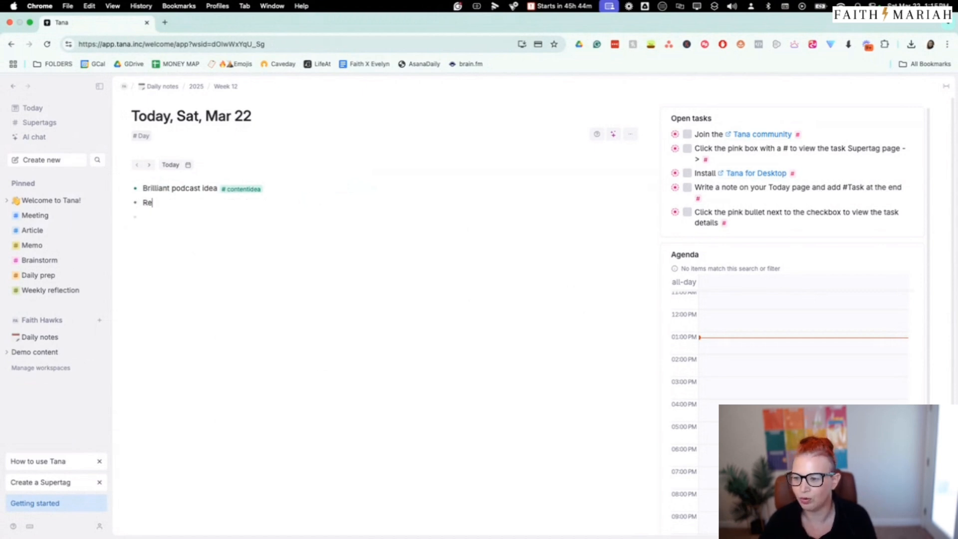
text(cord a podca)
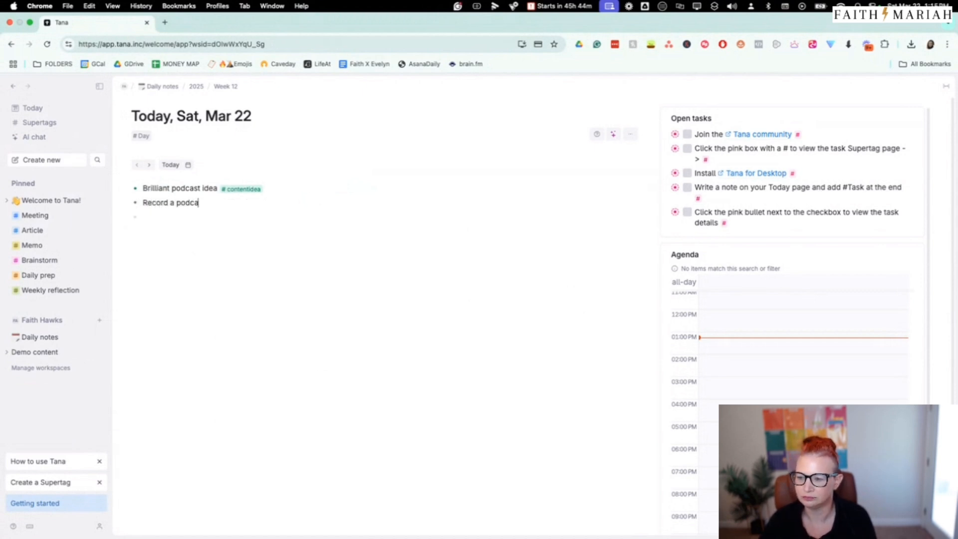
text(st #task)
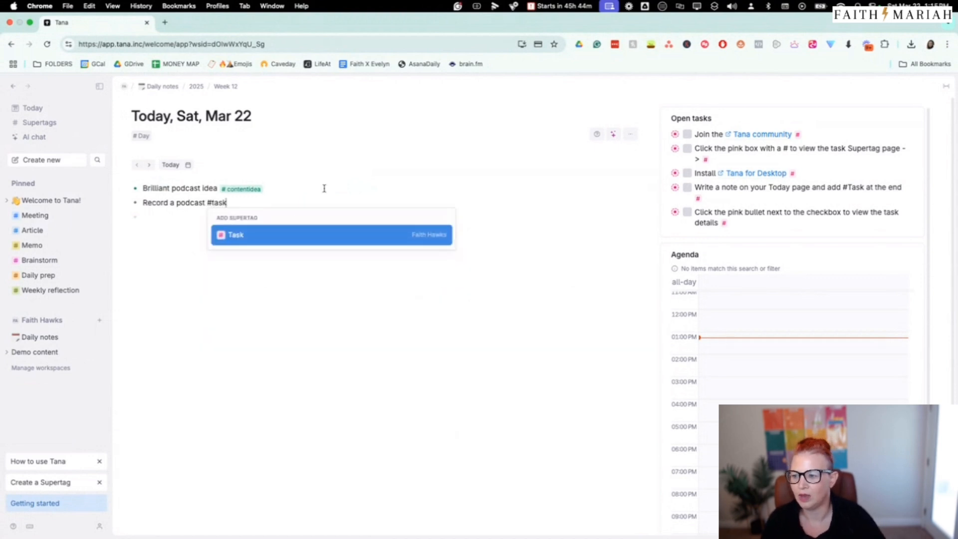
click(312, 230)
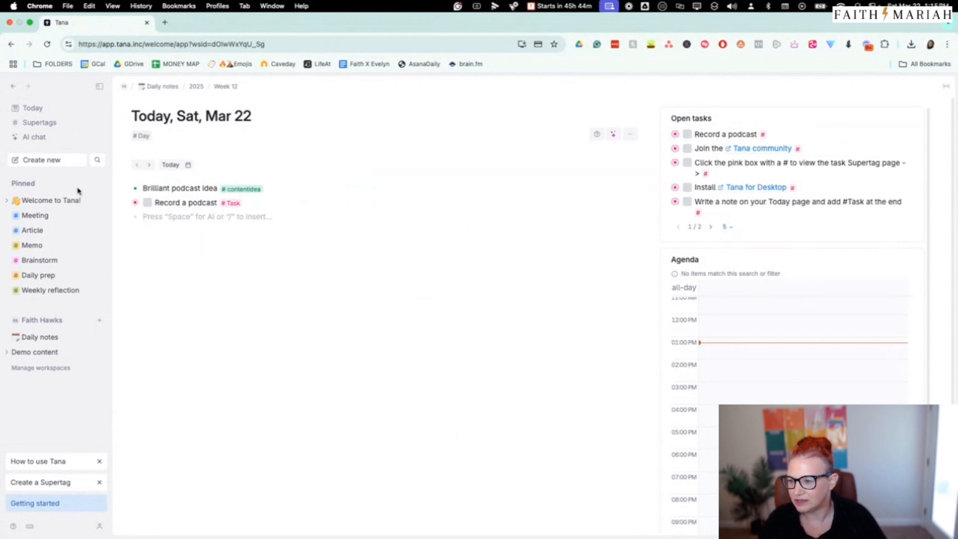
Open the Task supertag's page from the "Record a podcast" note and look over its task board
click(231, 203)
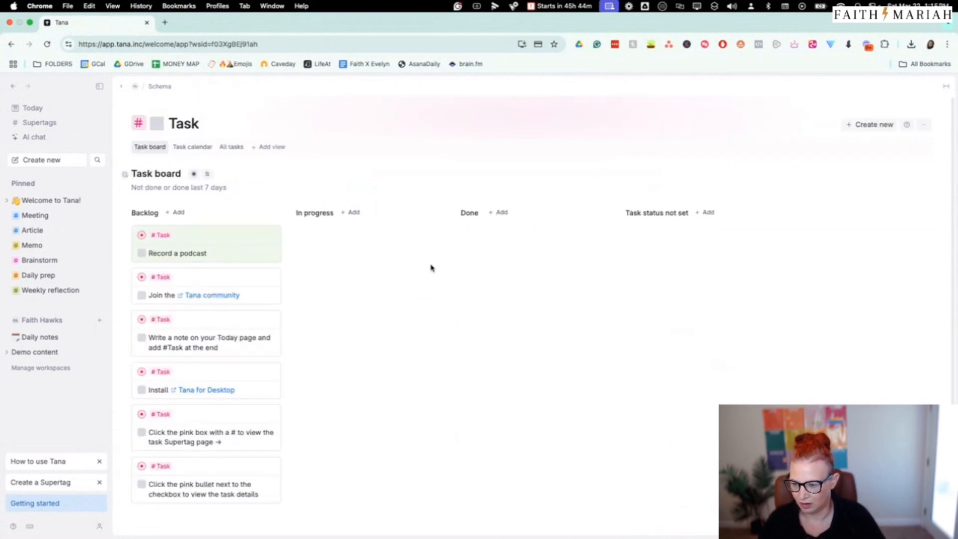
scroll(430, 267, down, 1)
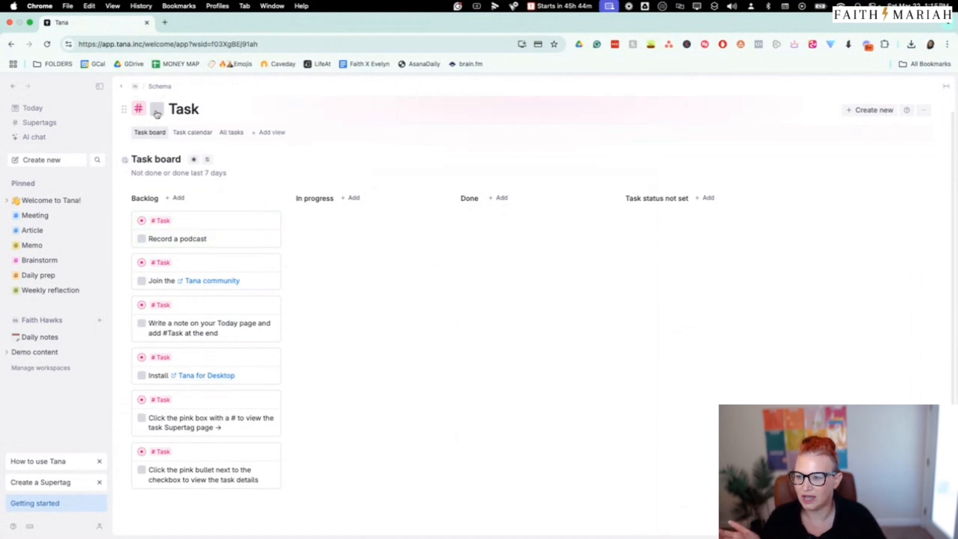
scroll(254, 122, up, 1)
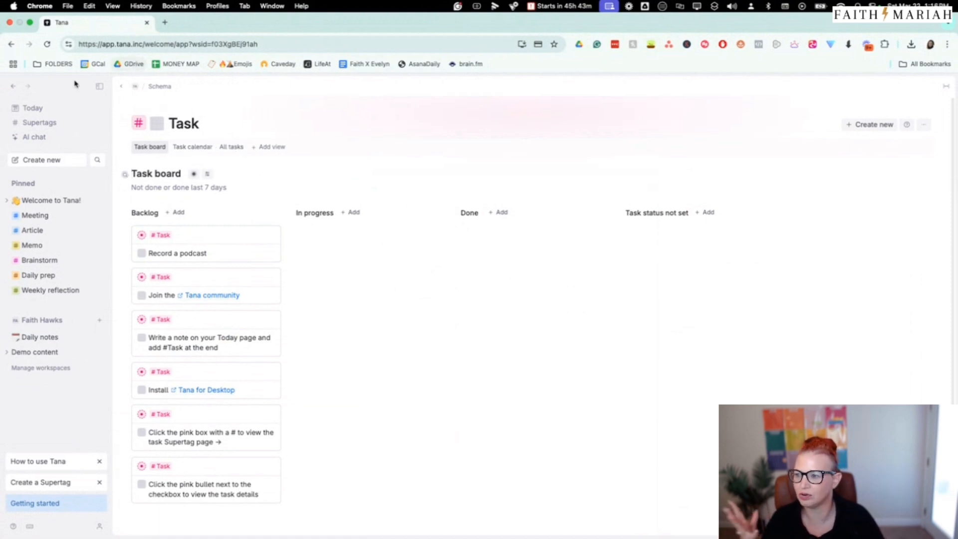
Return to today's daily note and add "Thing i need to do" under "Record a podcast", tagged with the Task supertag
click(33, 108)
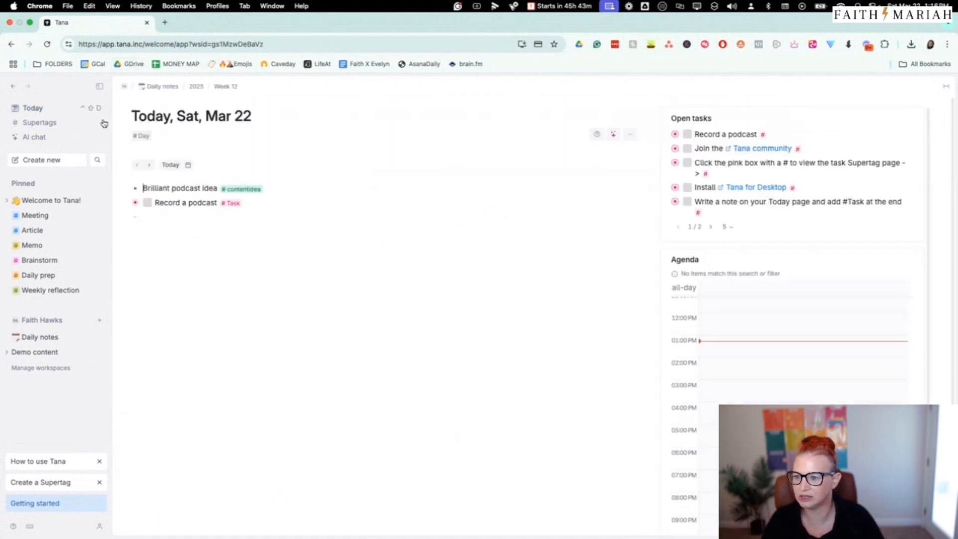
click(293, 206)
key(Return)
text(Th)
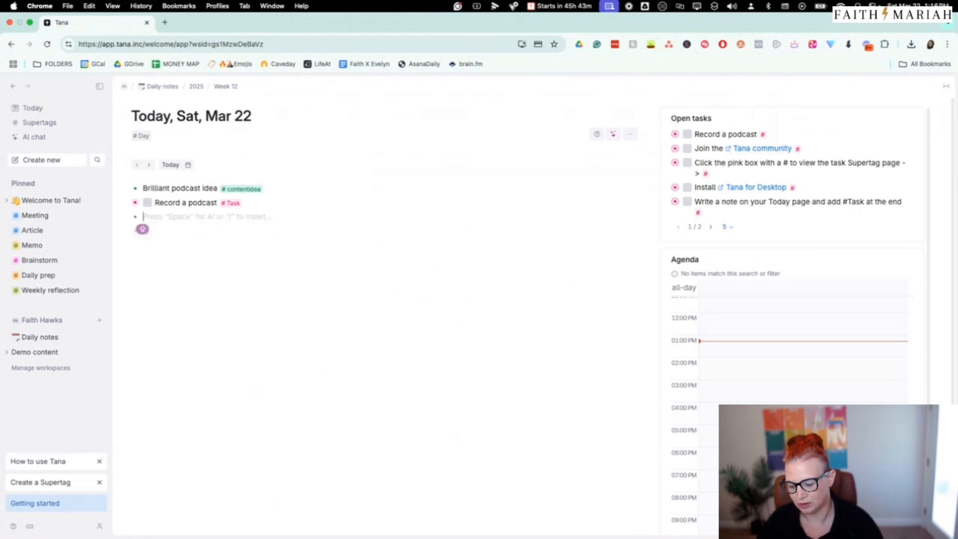
text(ing i8 need )
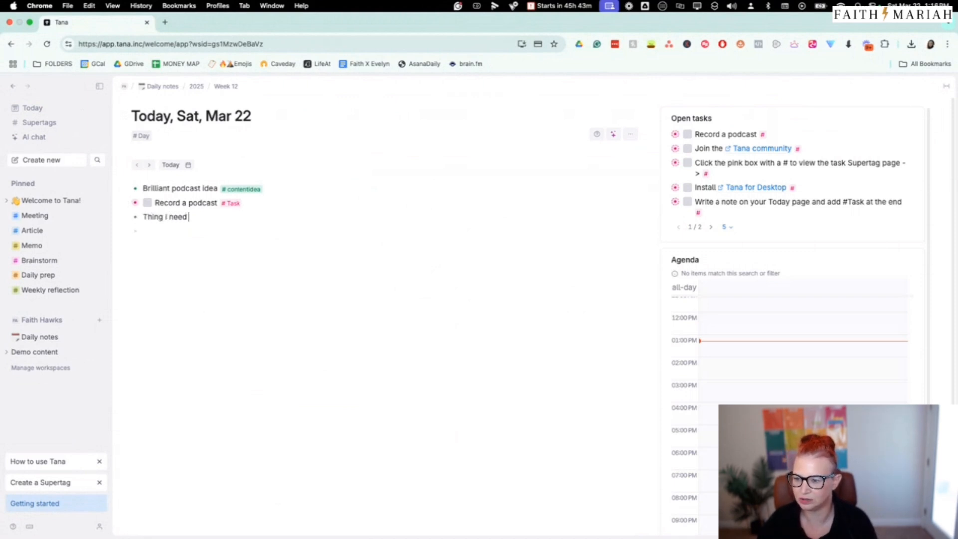
text(to do #task)
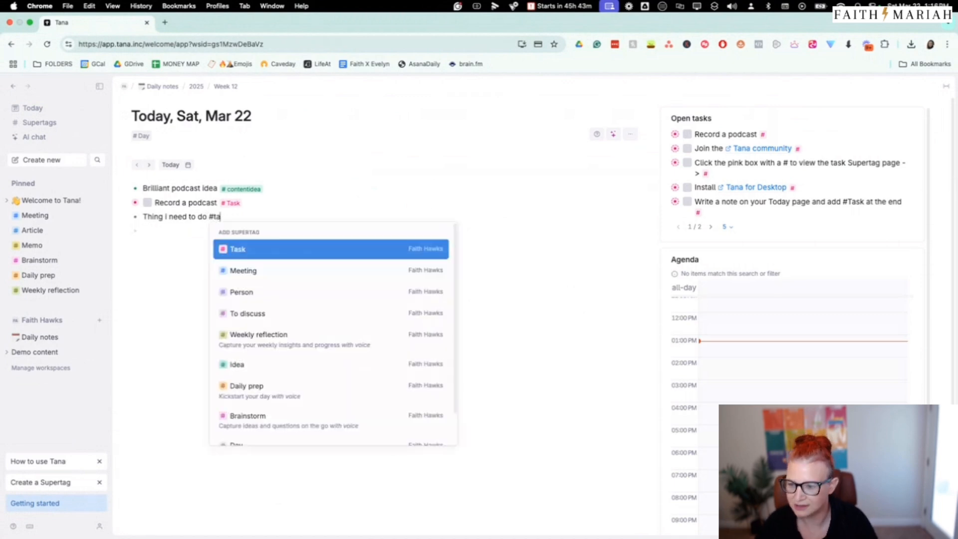
click(292, 249)
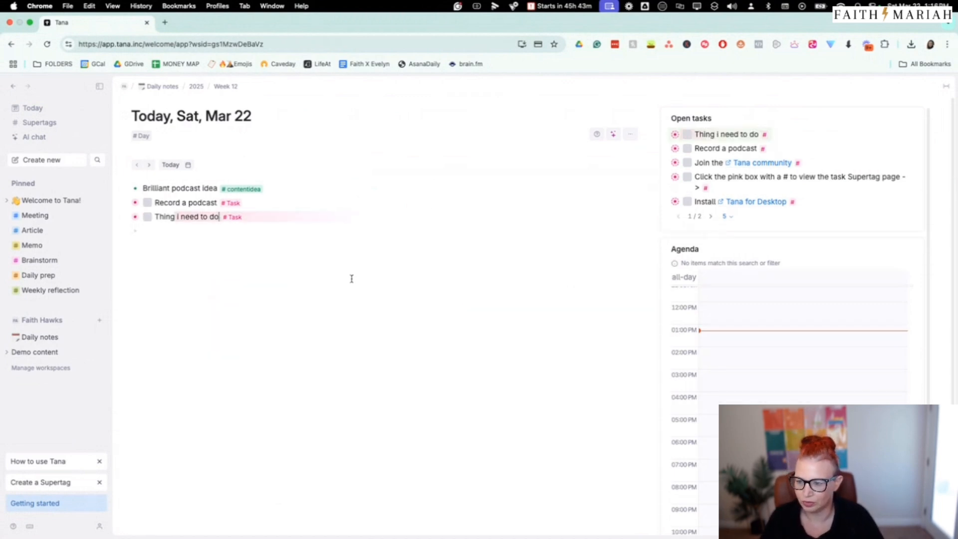
On the Task supertag's board, mark the five preset onboarding tasks as done, from joining the Tana community to viewing the task details
click(234, 203)
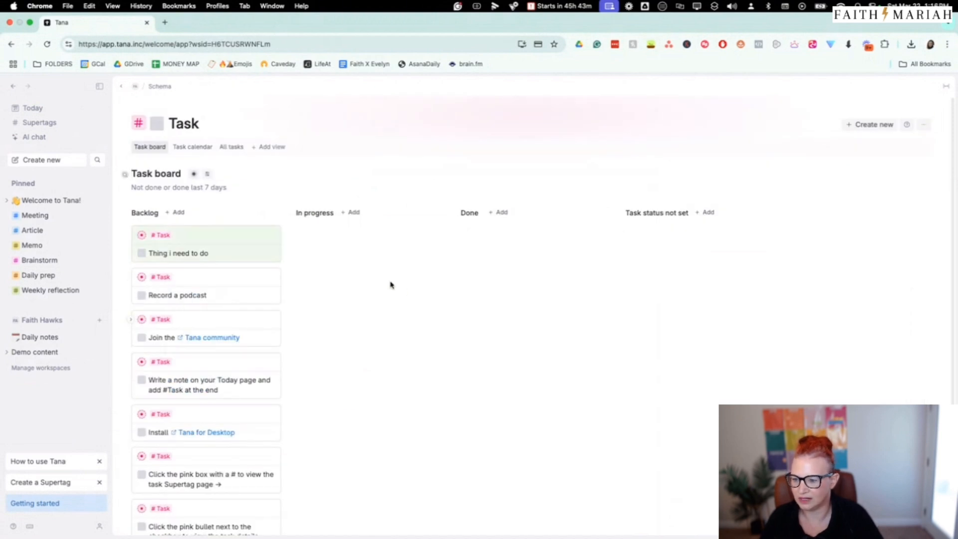
scroll(391, 284, down, 2)
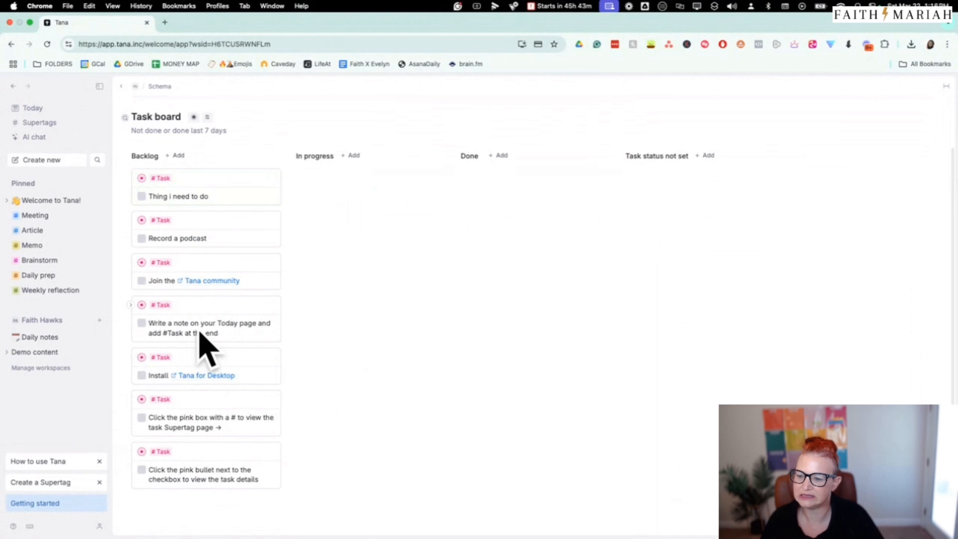
click(143, 281)
click(142, 324)
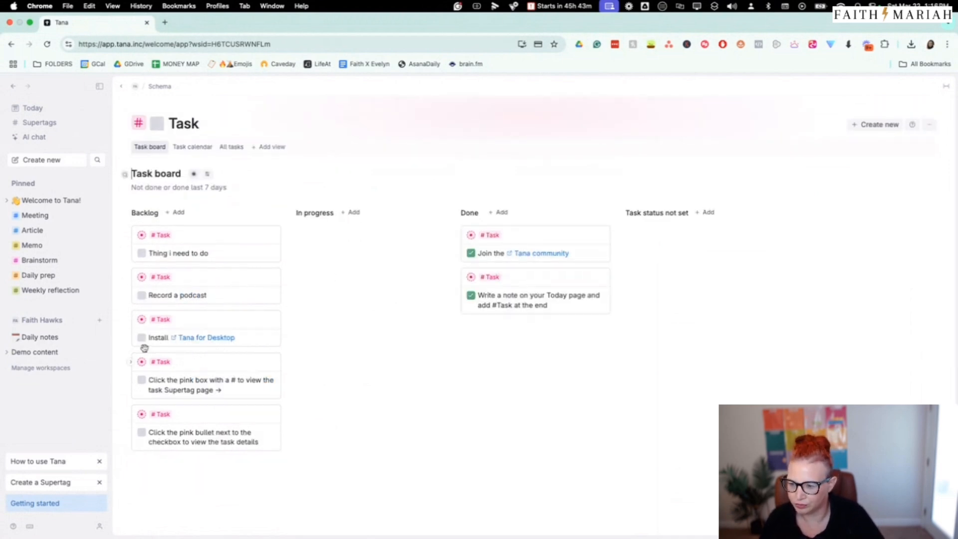
click(141, 337)
click(143, 340)
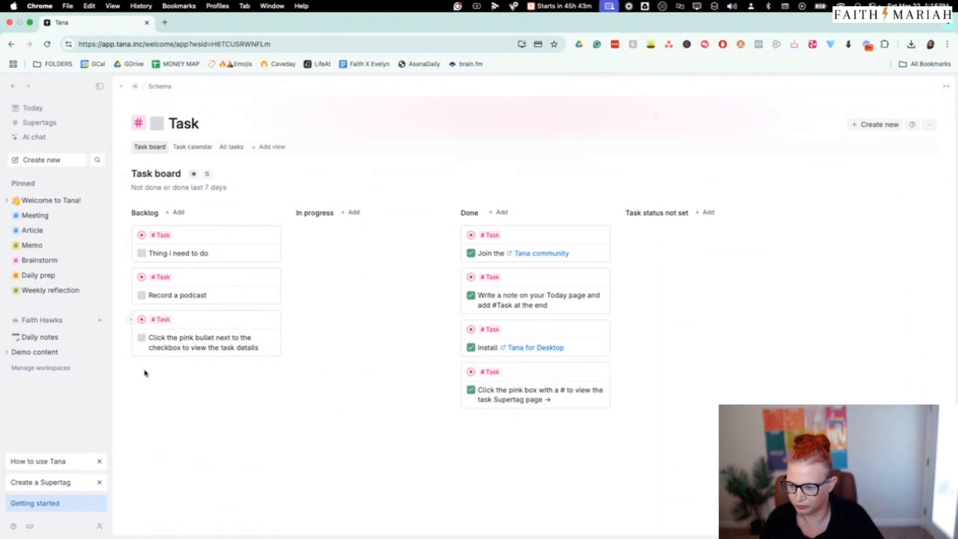
click(142, 343)
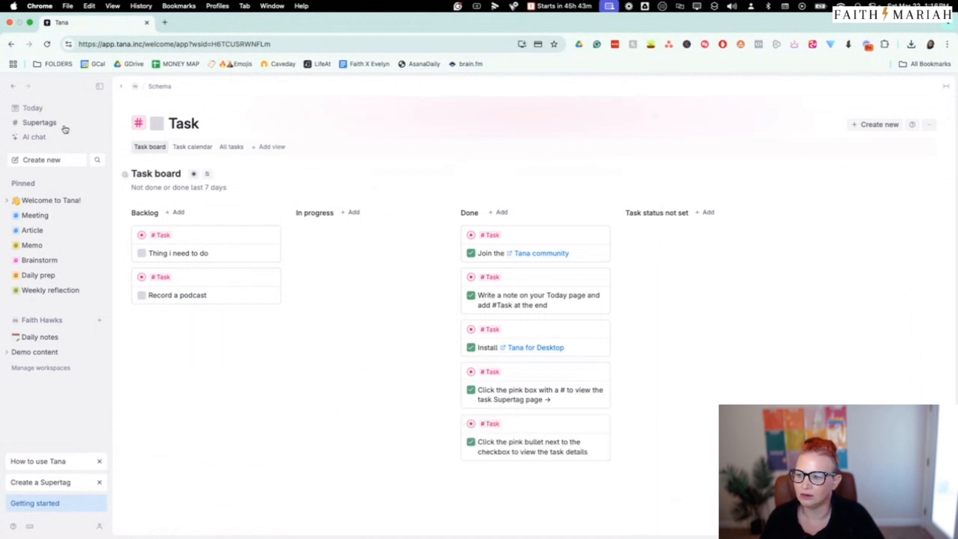
Check the open tasks on today's daily note, and reopen the Task board from the "Record a podcast" note's supertag
click(36, 108)
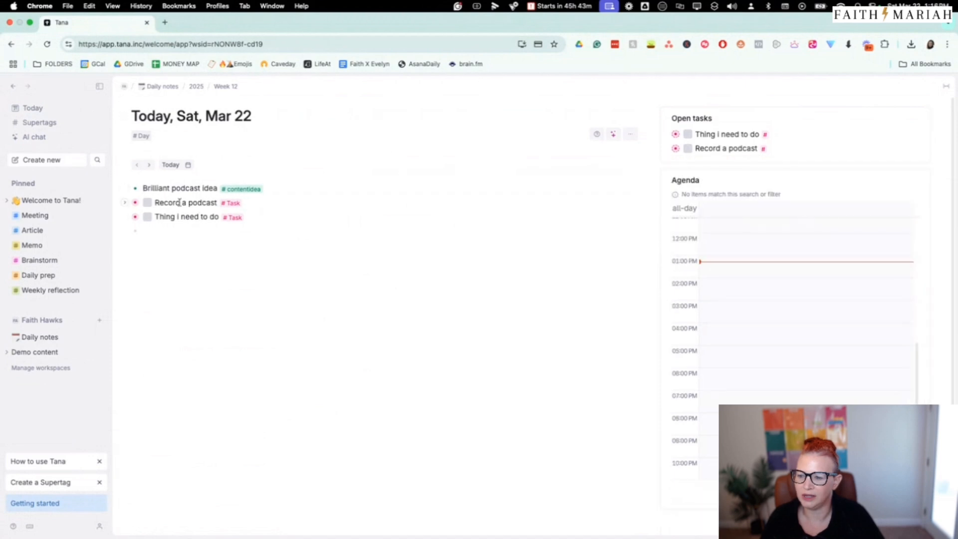
click(233, 203)
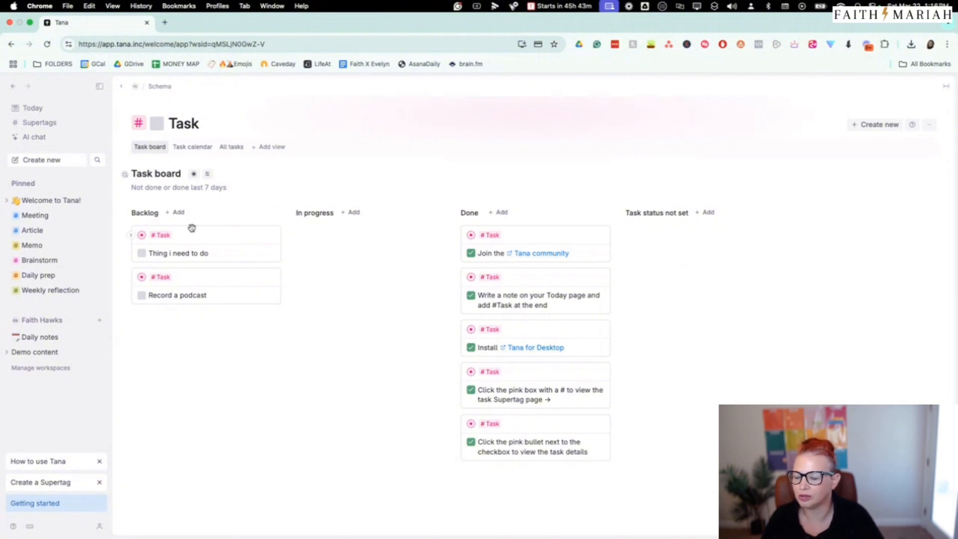
Move the "Thing i need to do" task from Backlog to In progress on the Task board
double_click(150, 213)
click(306, 307)
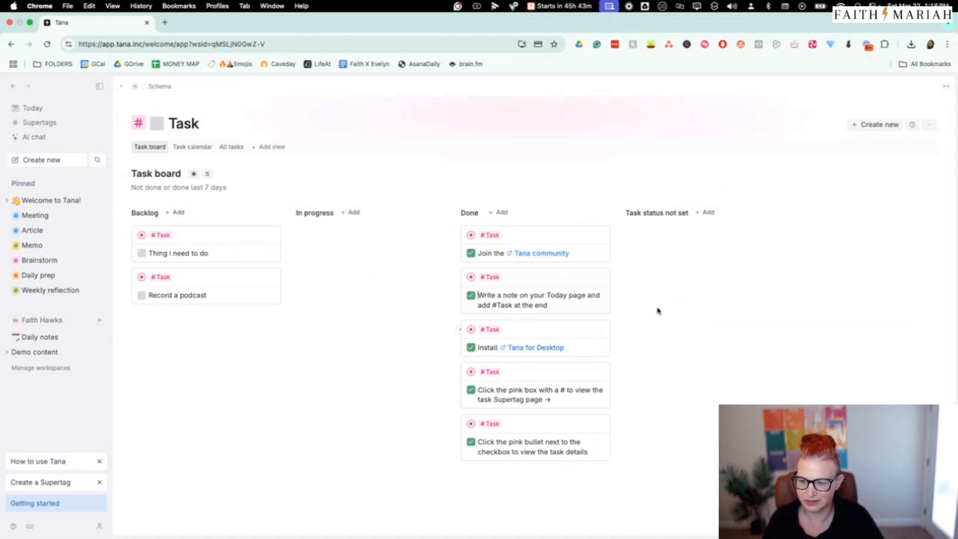
drag(222, 232, 374, 238)
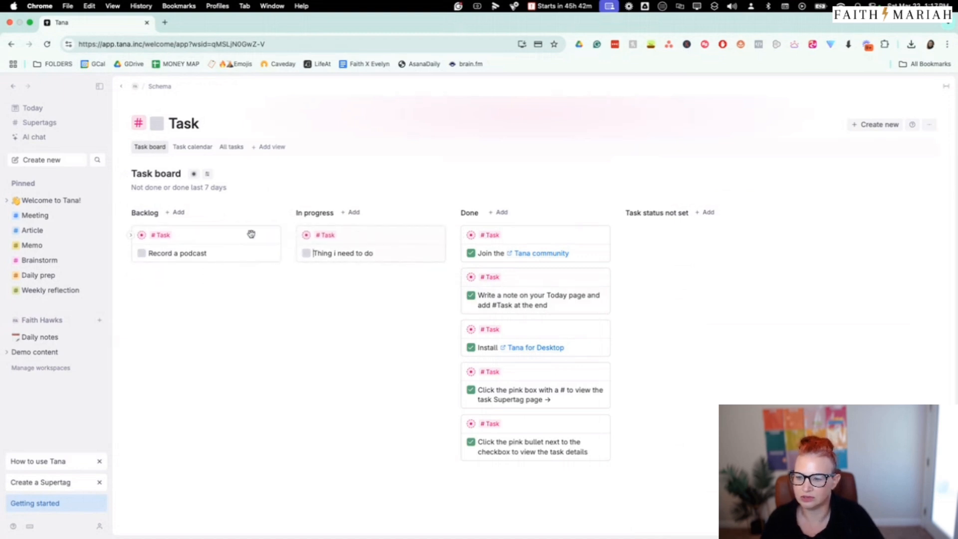
Rename the Task board's Backlog column as "ToDo"
double_click(155, 213)
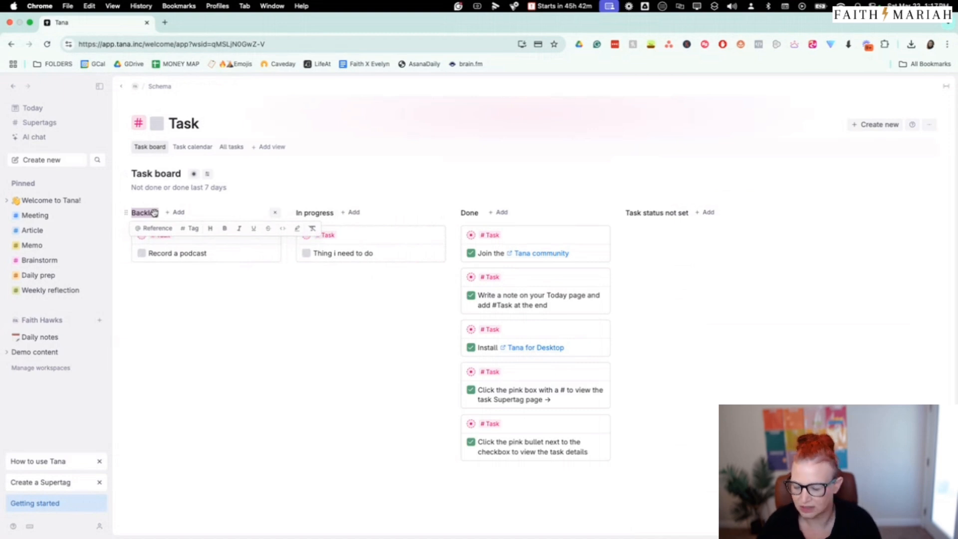
text(ToDo)
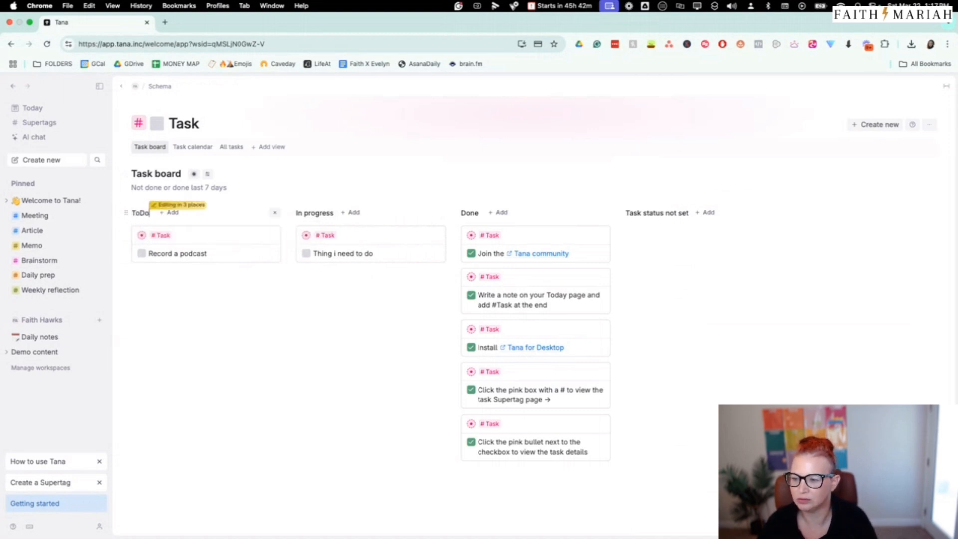
click(320, 213)
double_click(320, 213)
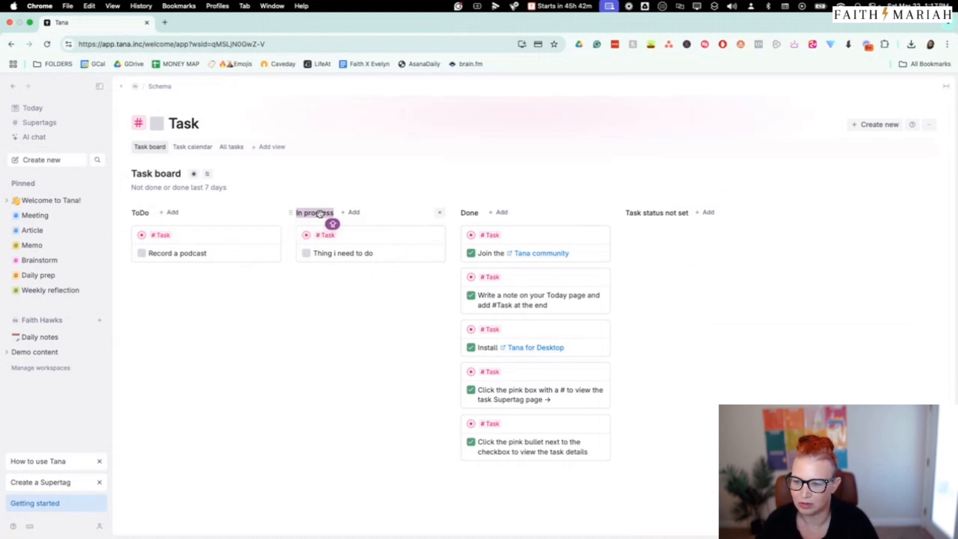
click(383, 319)
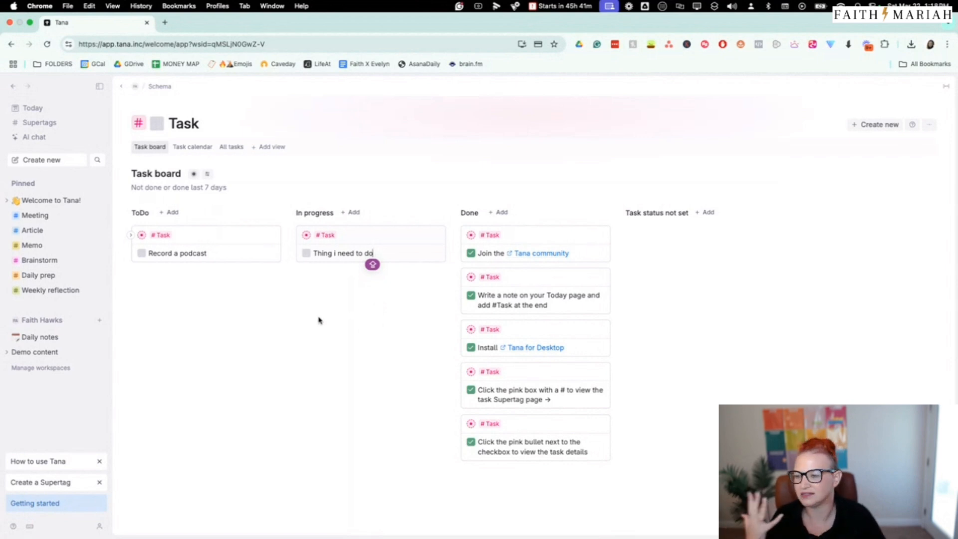
Reopen the Task board from today's daily note, move "Record a podcast" to In progress, and mark it as done
click(38, 113)
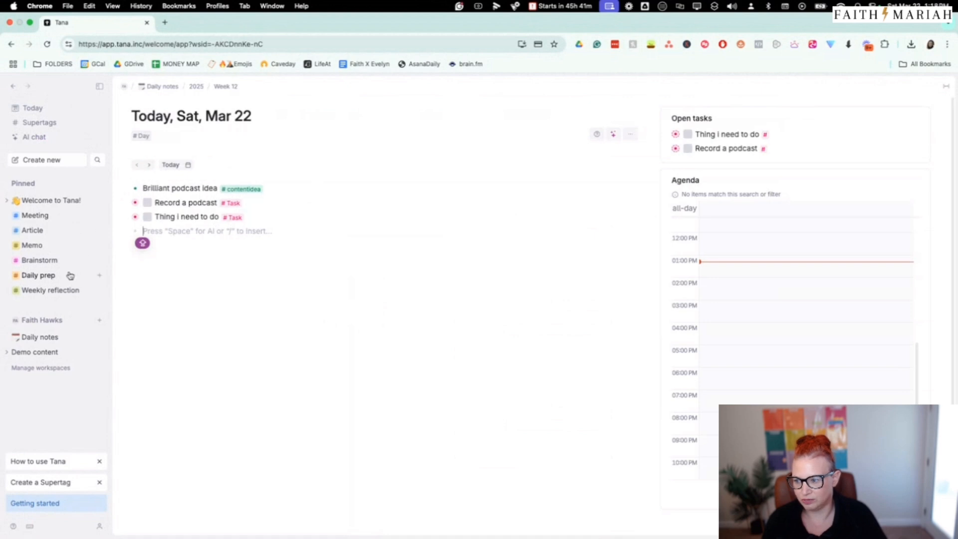
click(233, 217)
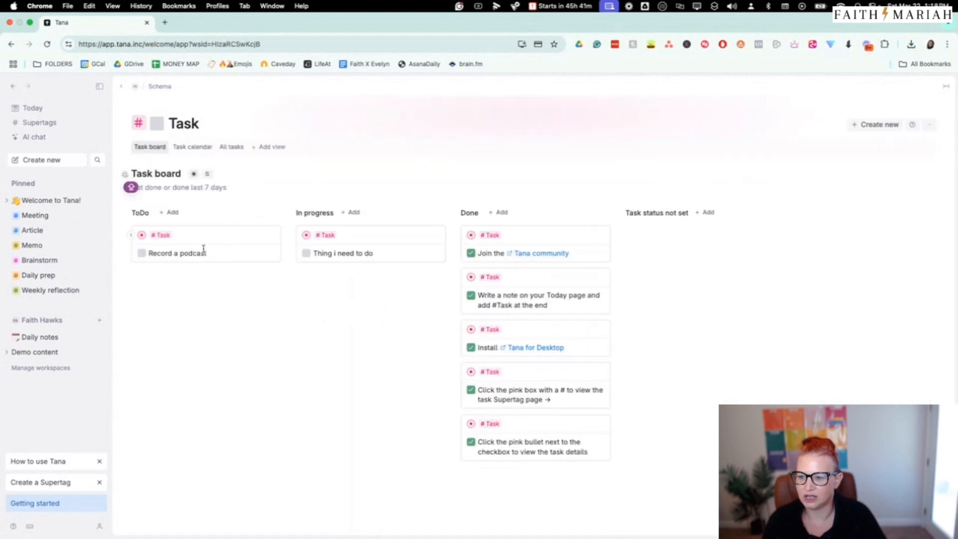
drag(196, 250, 364, 289)
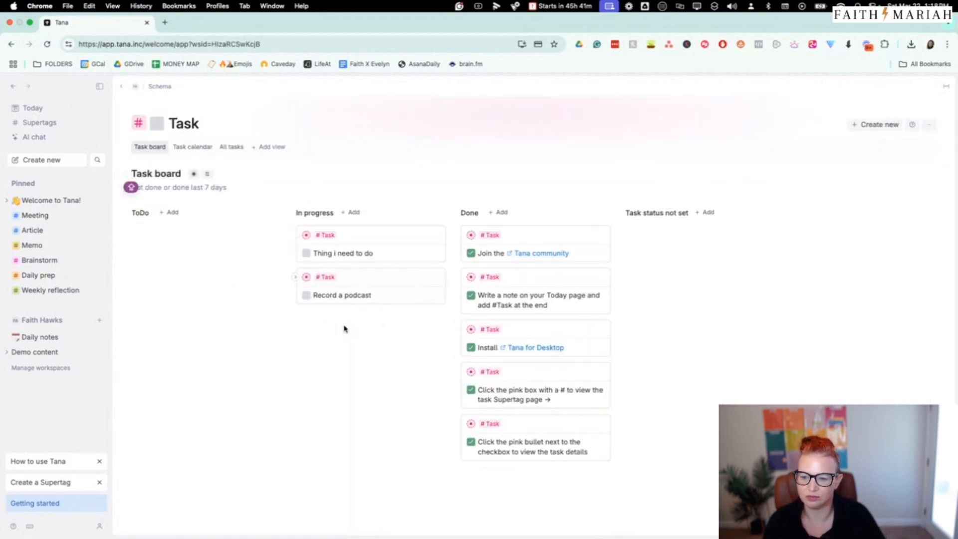
click(307, 295)
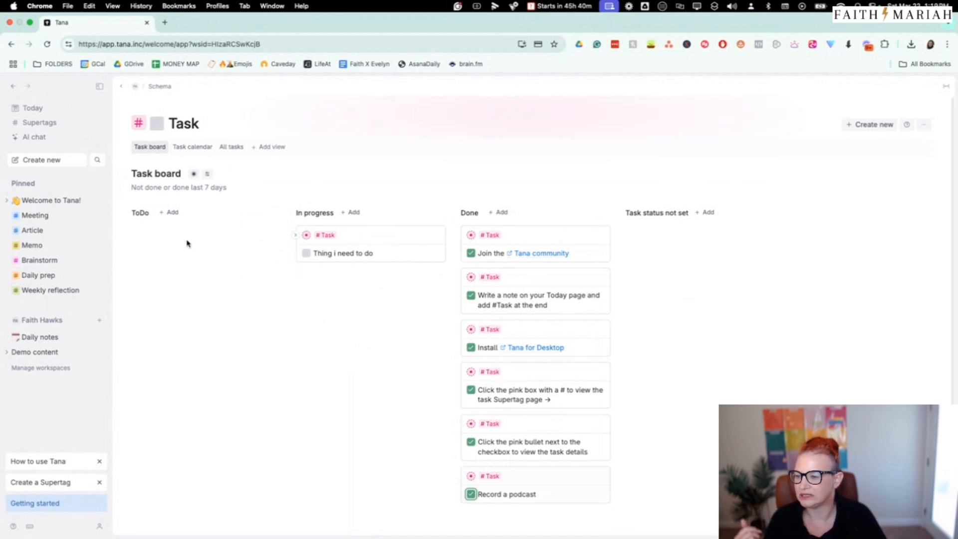
Add "Blog post idea" to today's daily note, tagged with the contentidea supertag, and open that supertag's page
click(33, 109)
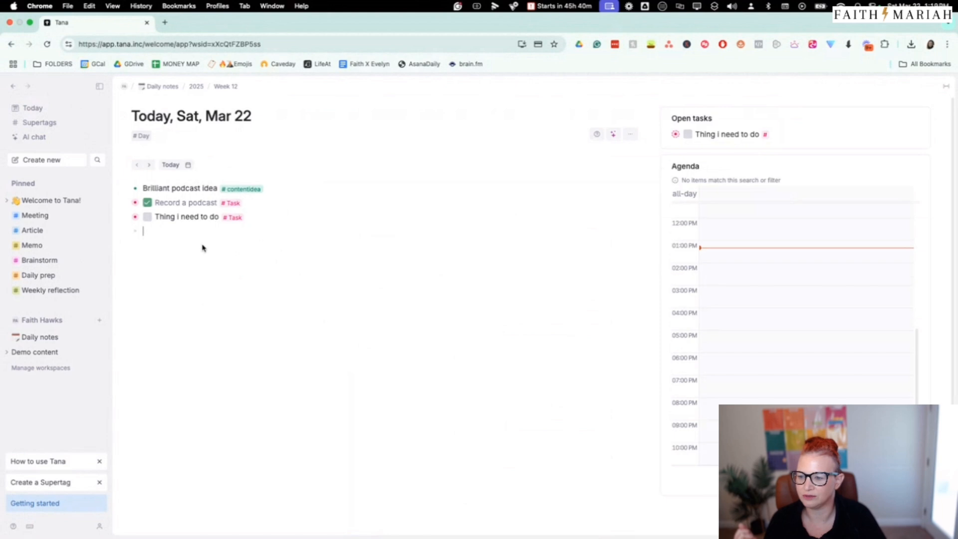
text(b)
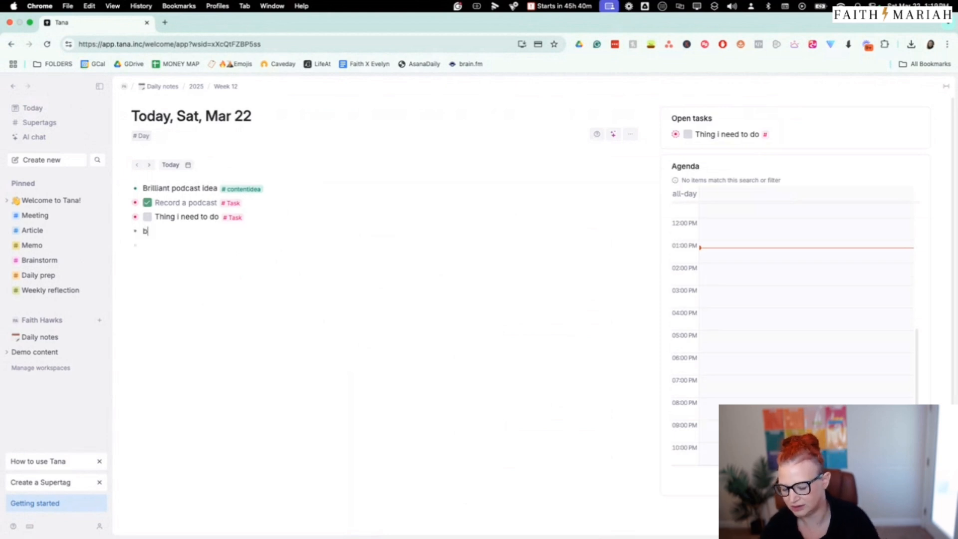
text(LOGog post idea)
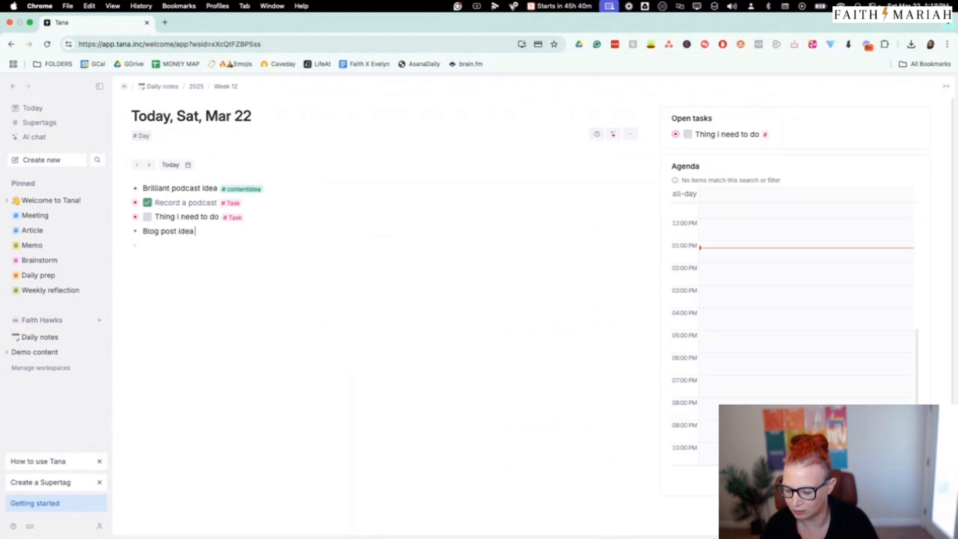
text( #contentidea)
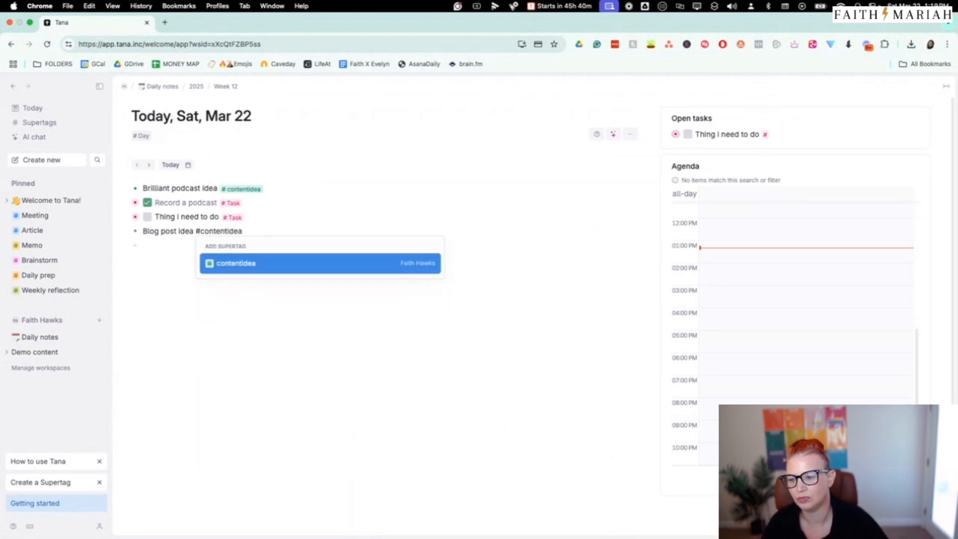
click(258, 264)
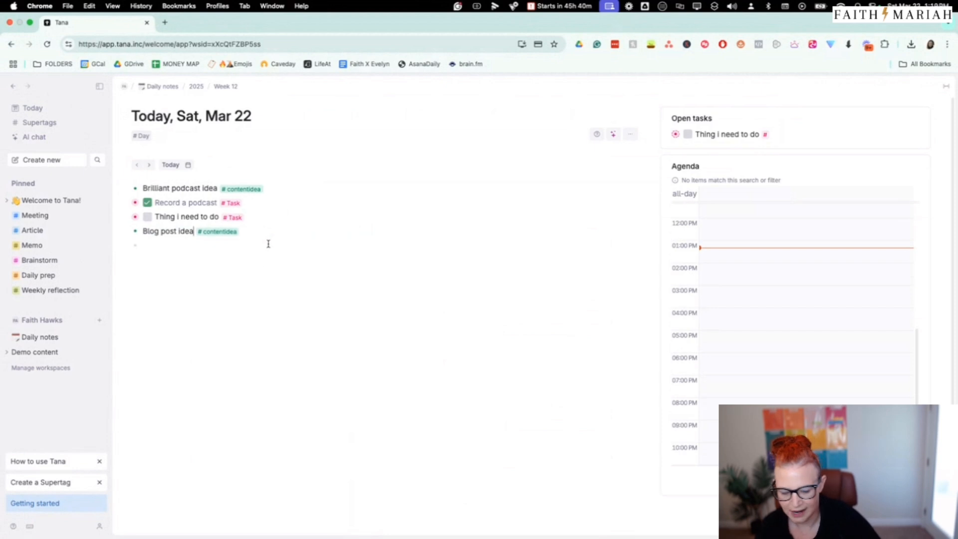
click(218, 232)
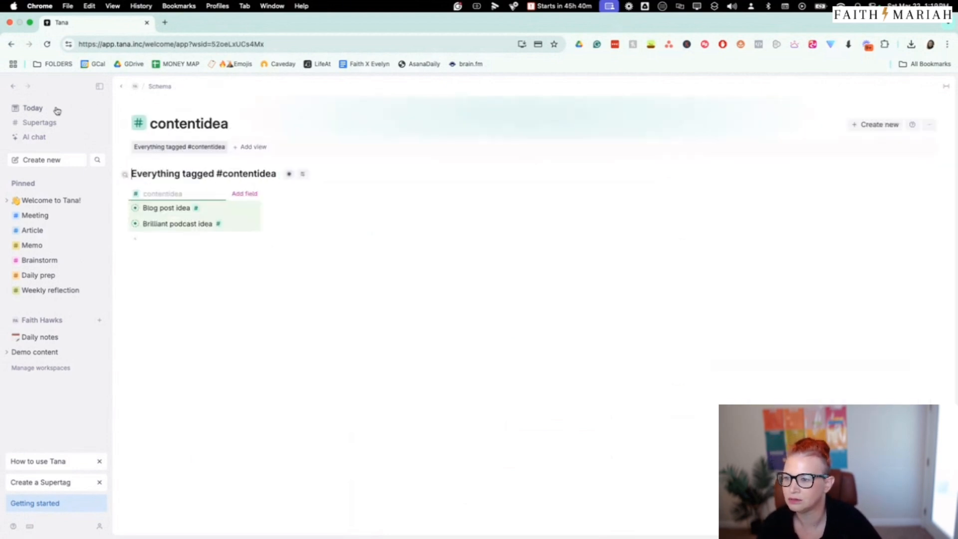
Return to today's daily note and add "Product idea", tagged with a new supertag named productidea
click(39, 113)
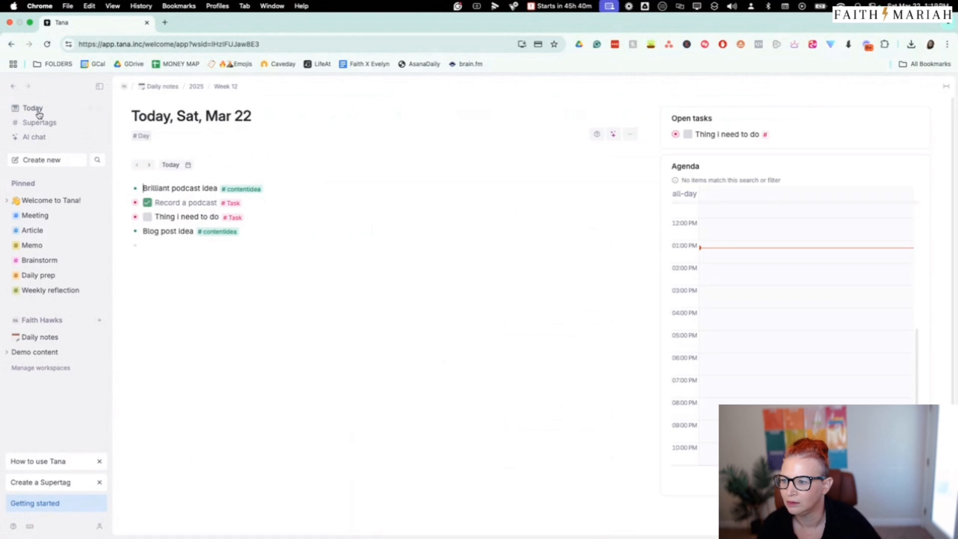
click(195, 249)
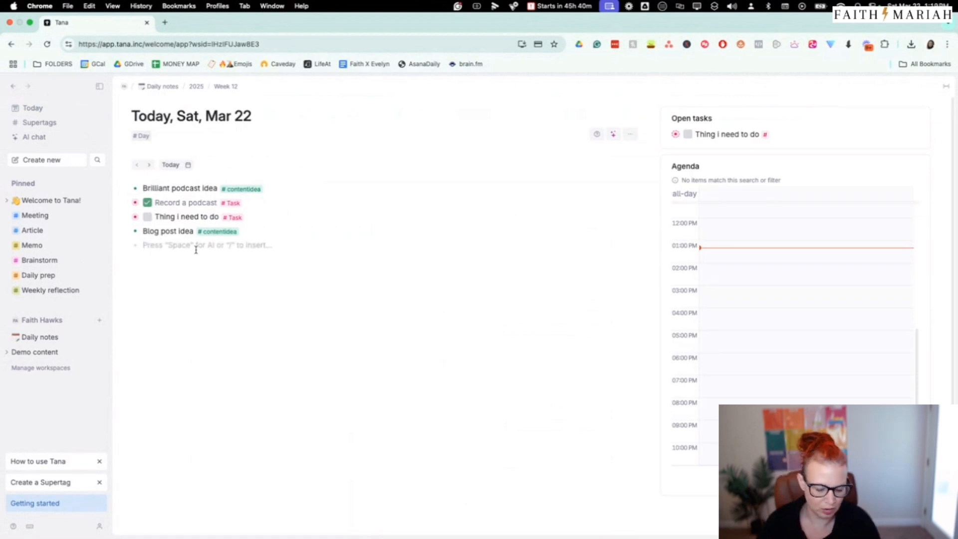
text(Product idea)
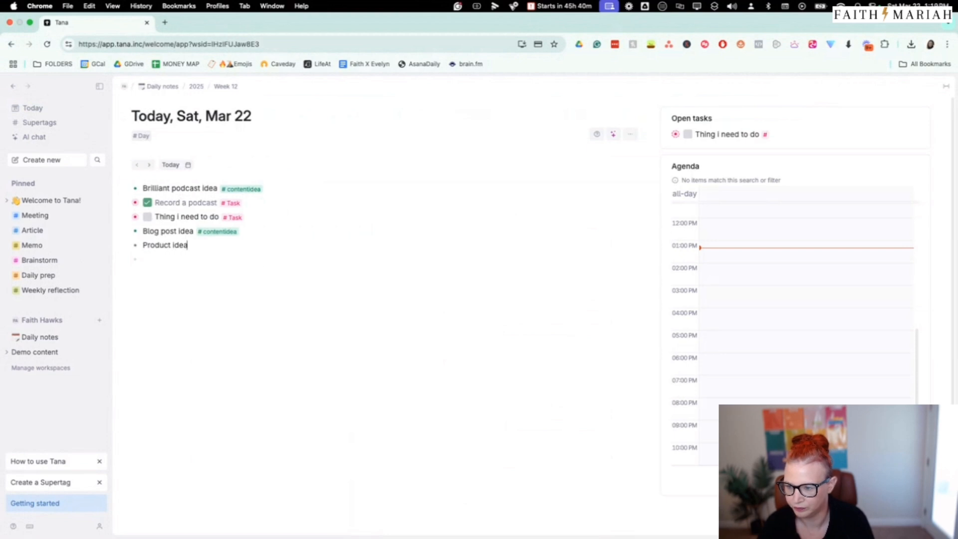
text( #produ)
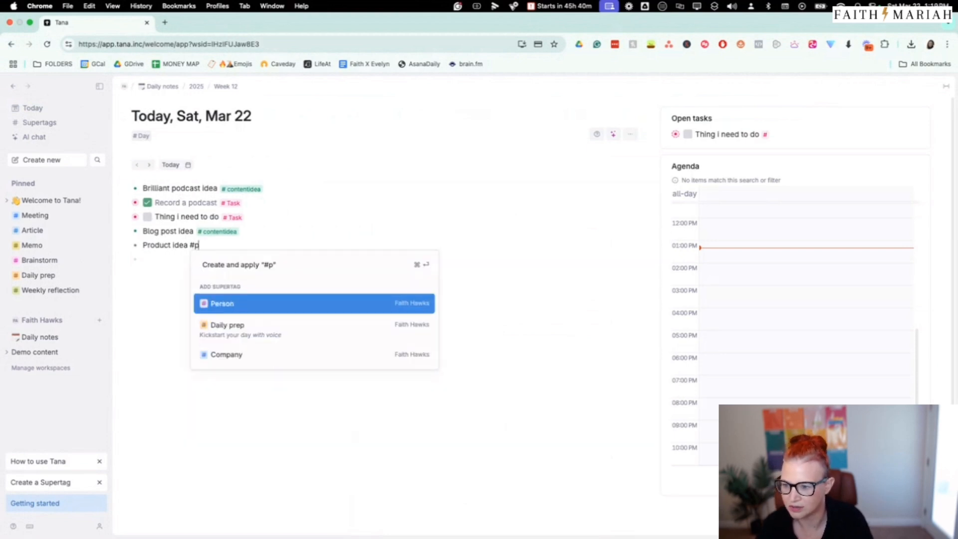
text(ctidea)
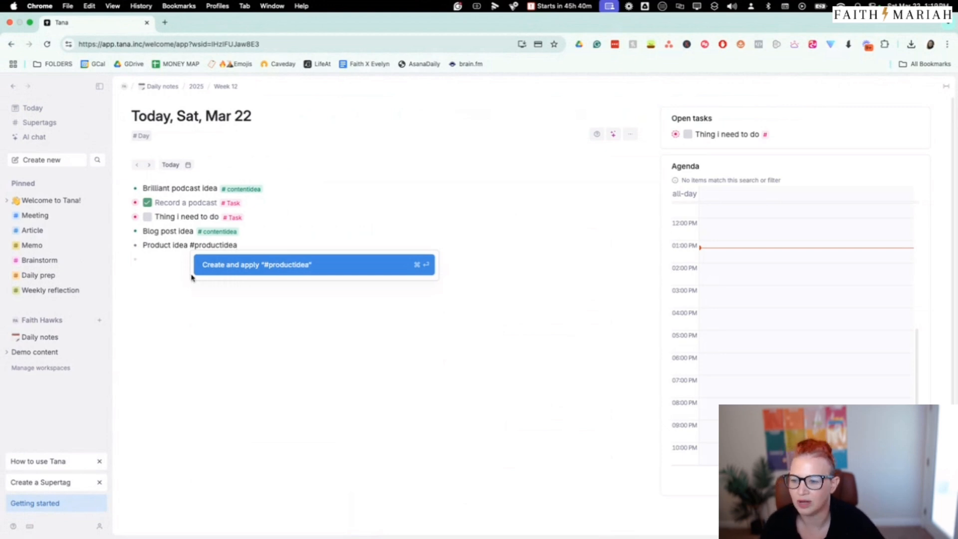
click(232, 270)
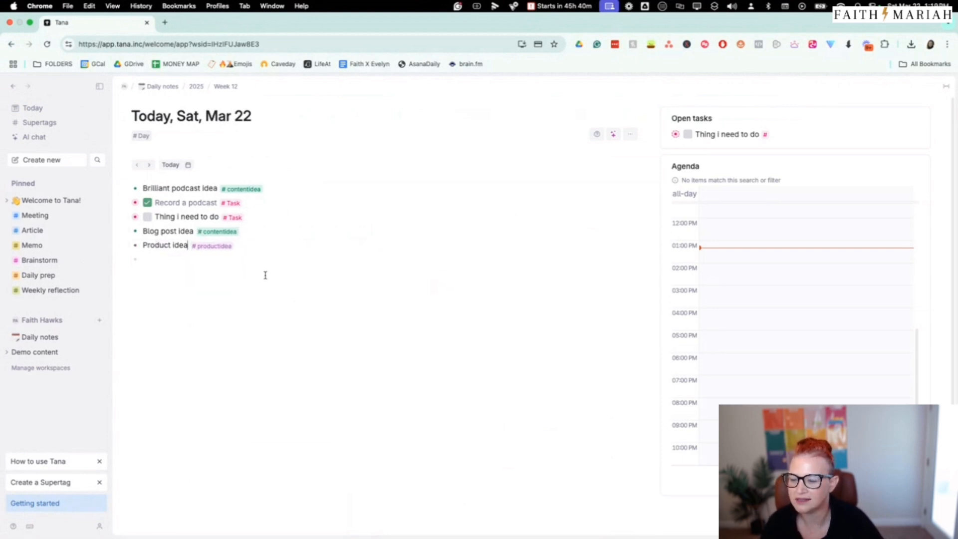
Open the contentidea supertag's page from "Brilliant podcast idea" and look over its view options and available table columns
click(251, 190)
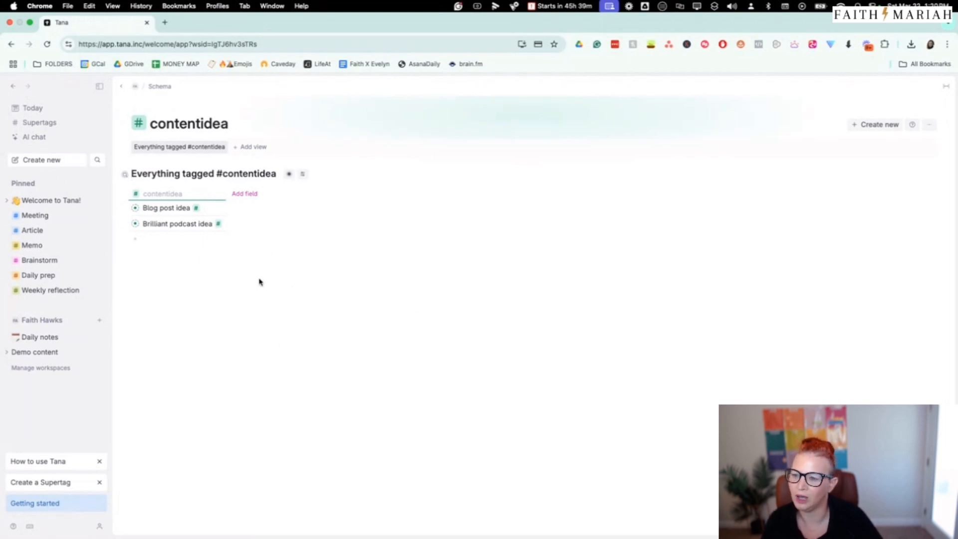
click(302, 175)
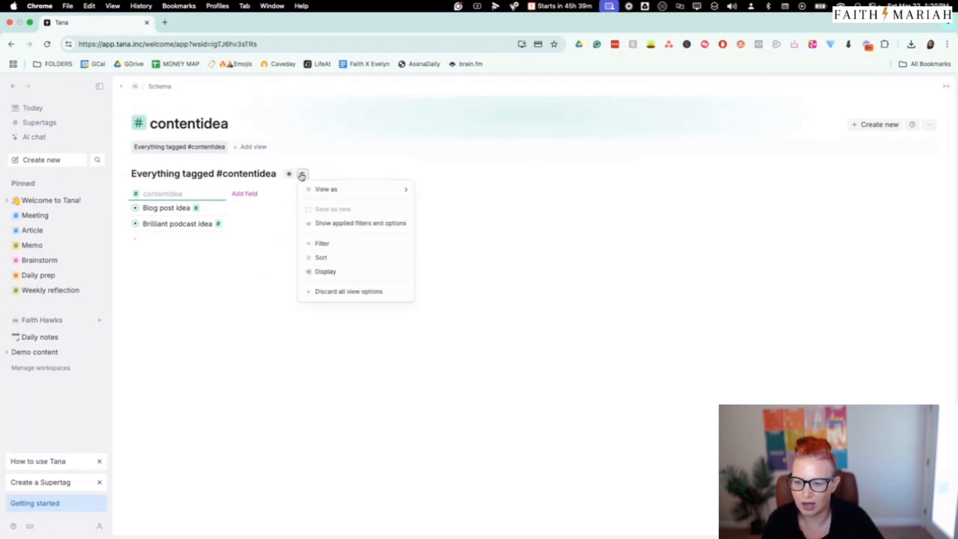
click(289, 176)
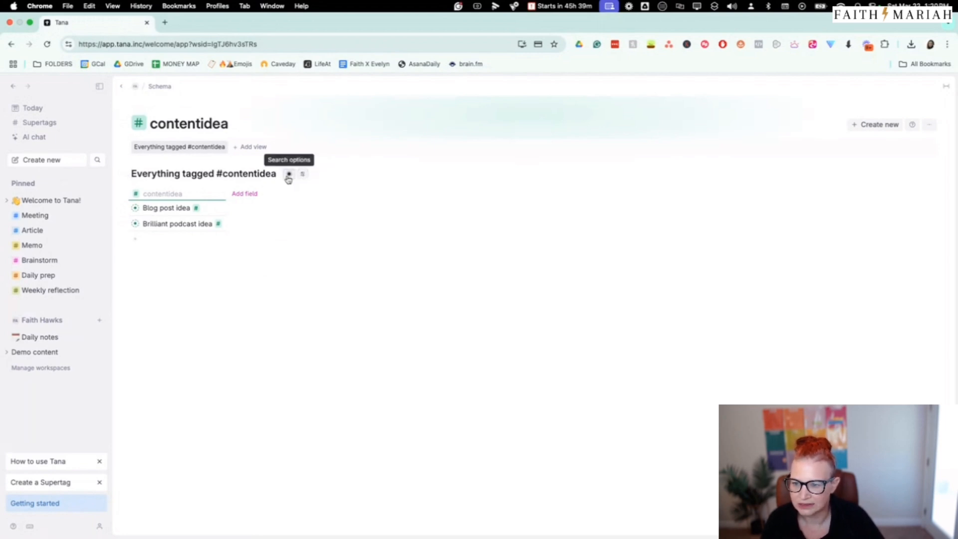
click(303, 174)
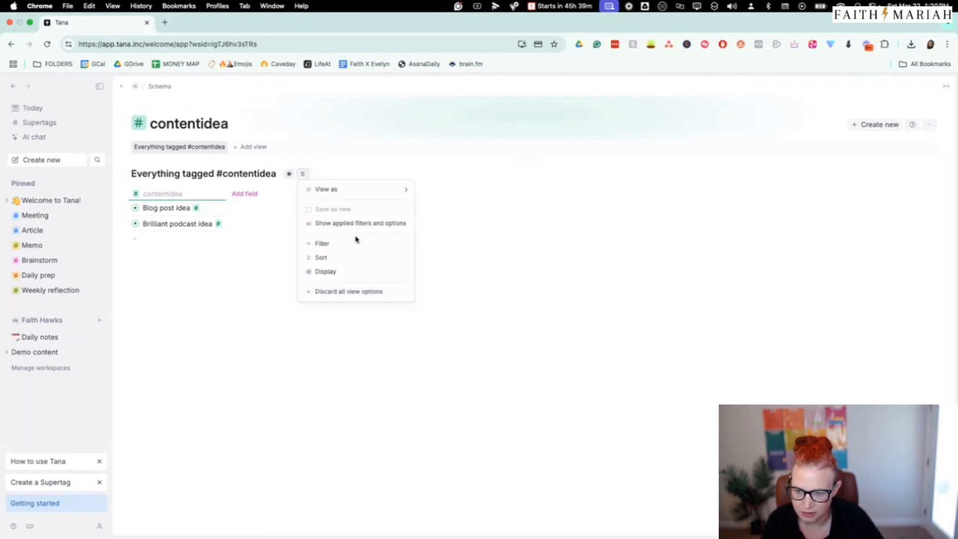
click(378, 272)
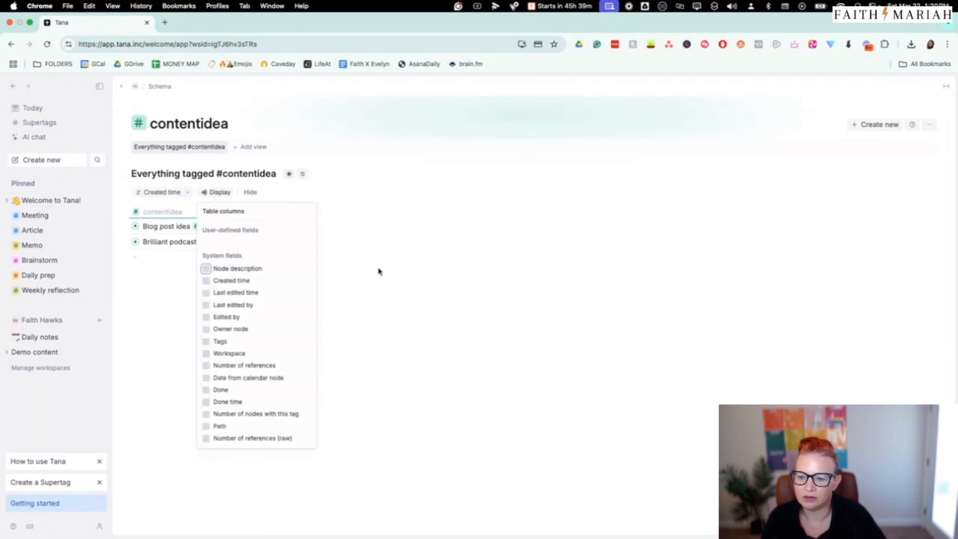
click(379, 242)
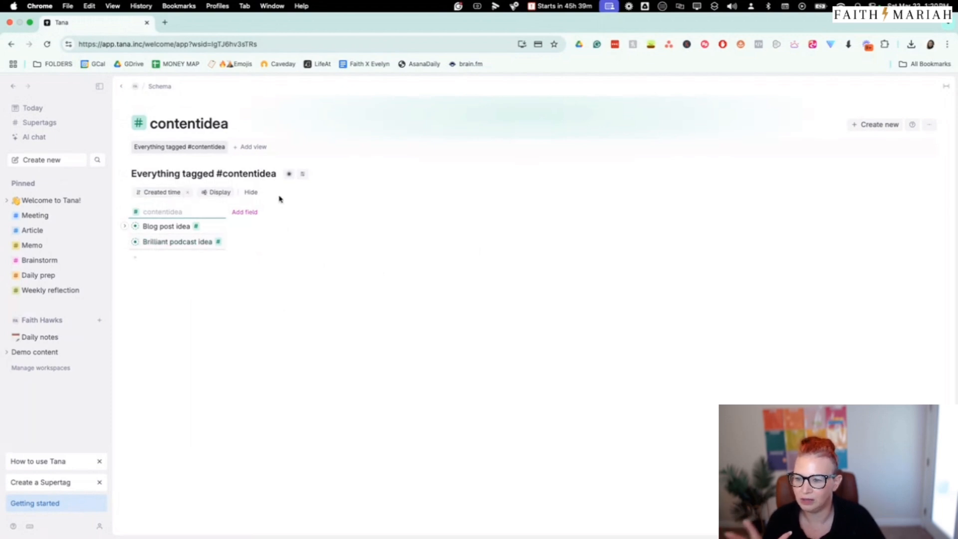
Add table, cards and list views to the contentidea supertag's page
click(254, 148)
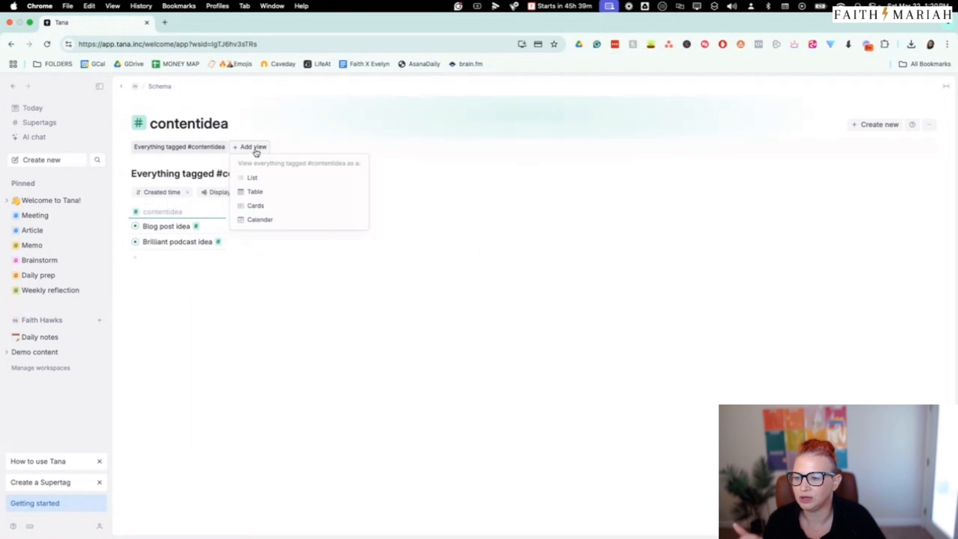
click(270, 193)
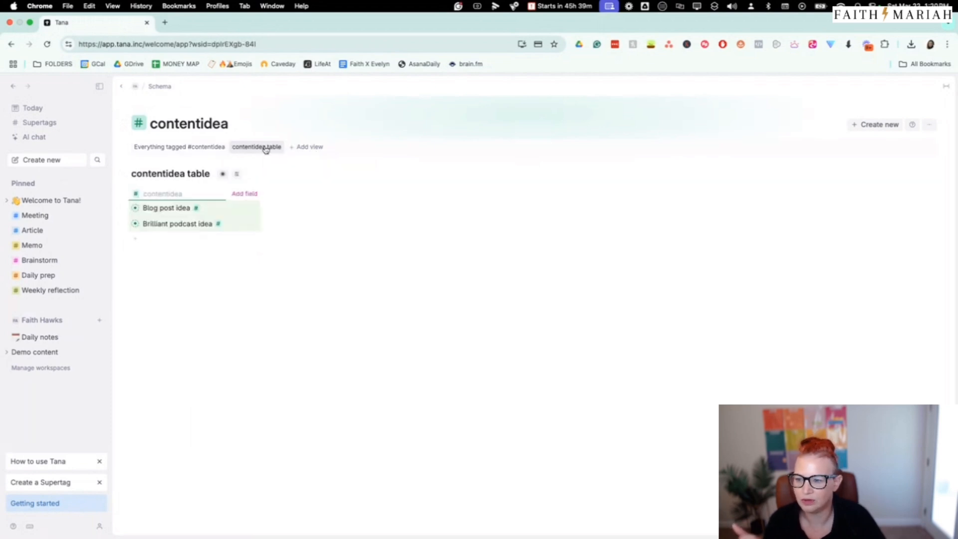
click(296, 149)
click(328, 206)
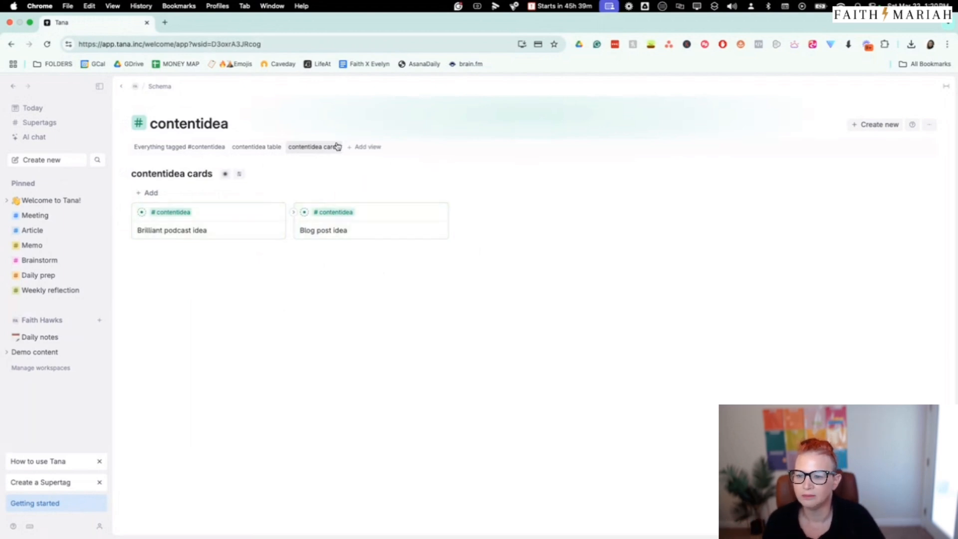
click(367, 147)
click(419, 181)
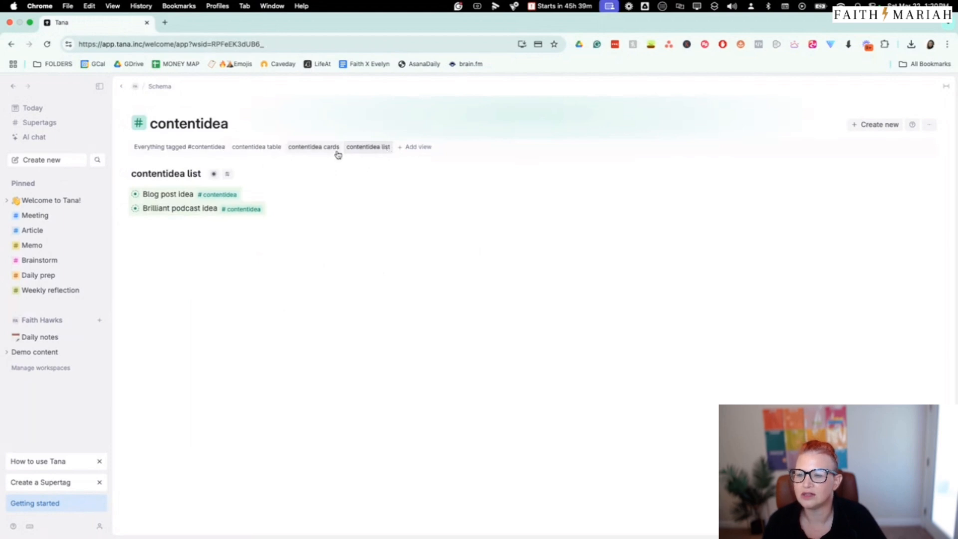
Compare the contentidea page's default, table, cards and list views, ending on the cards view
click(319, 148)
click(246, 148)
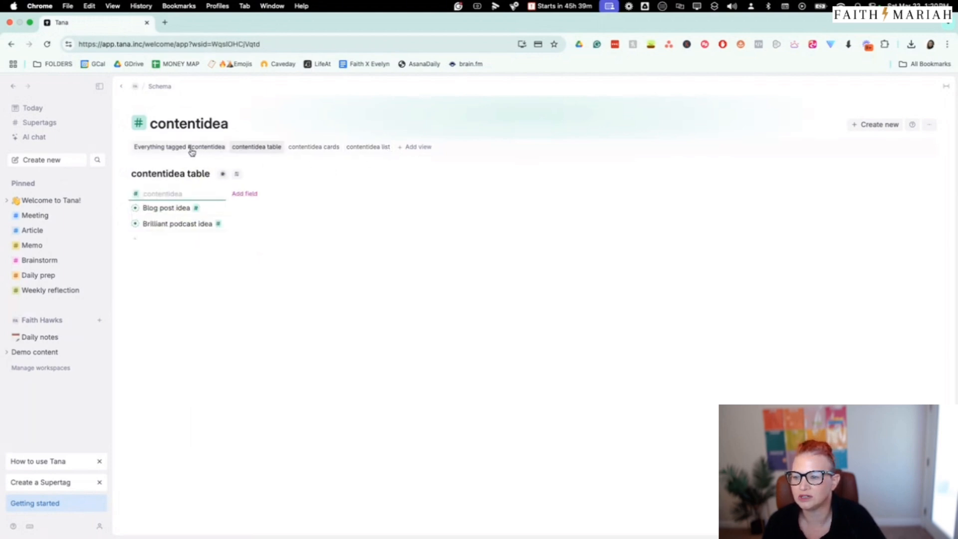
click(191, 149)
click(262, 149)
click(338, 150)
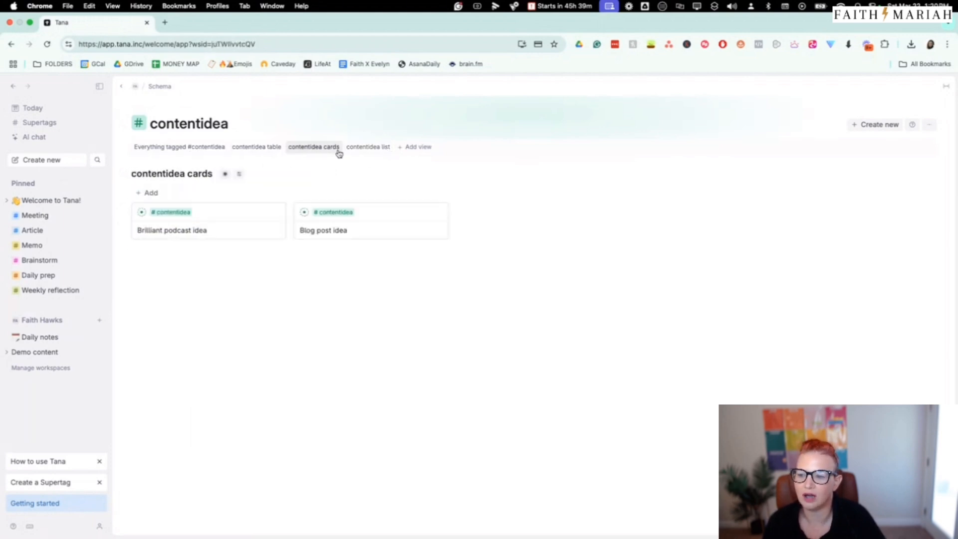
click(382, 149)
click(309, 149)
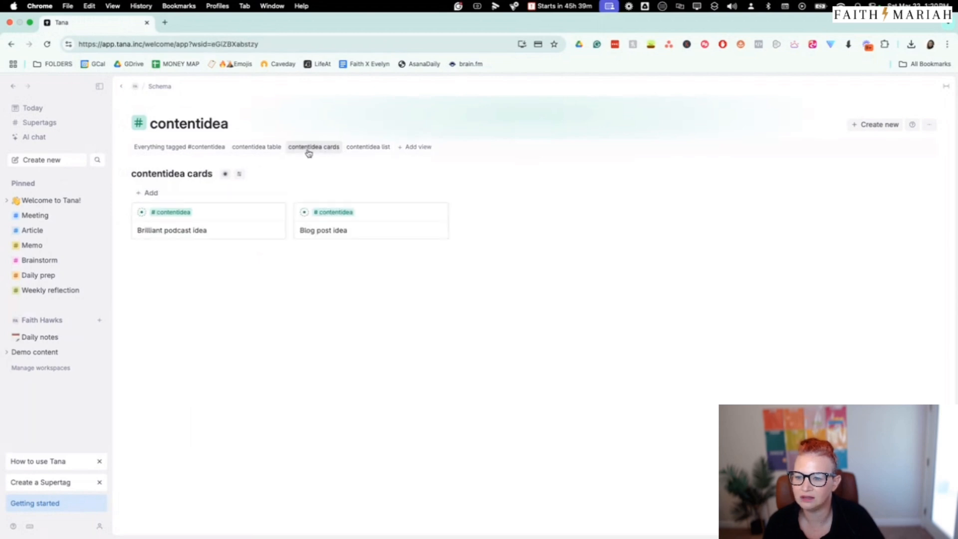
Look at the contentidea table view and cards view once more, and return to today's daily note
click(257, 152)
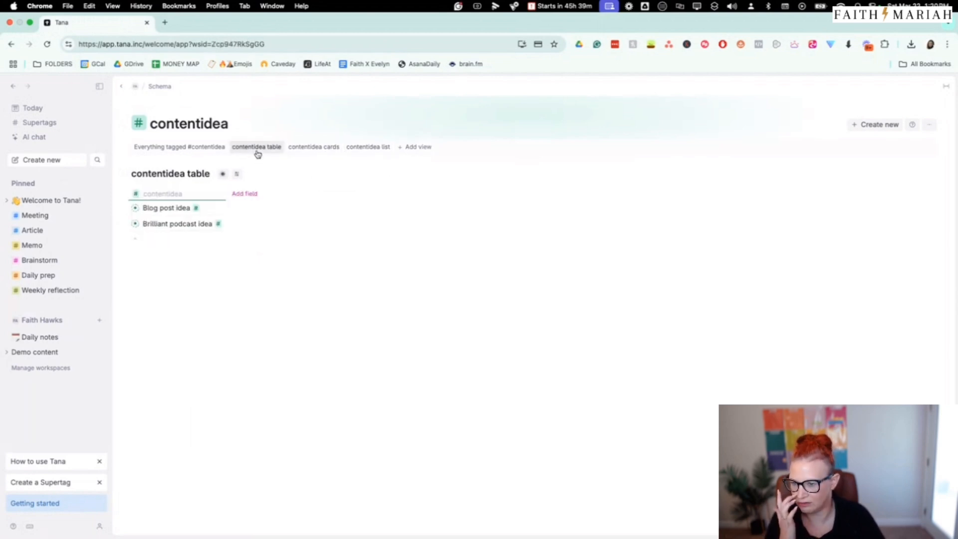
click(295, 150)
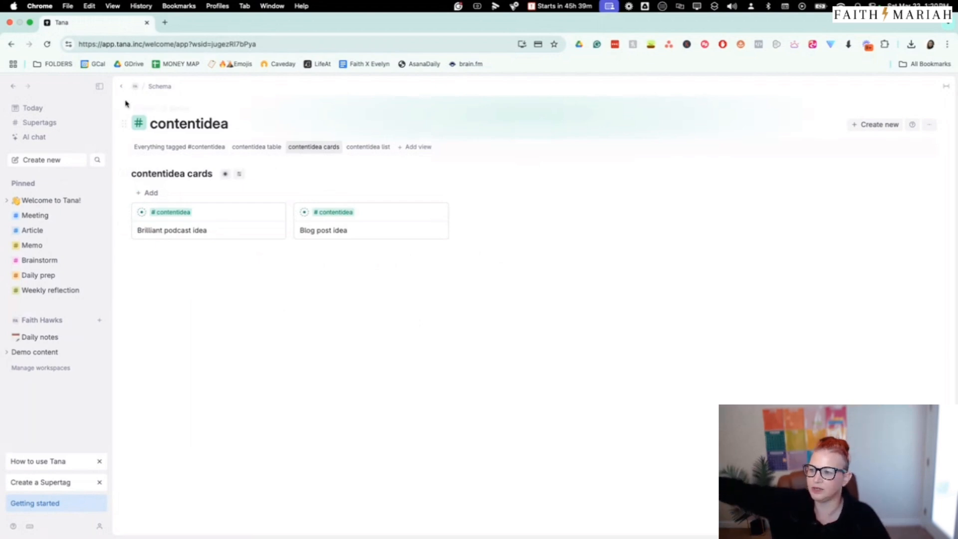
click(34, 108)
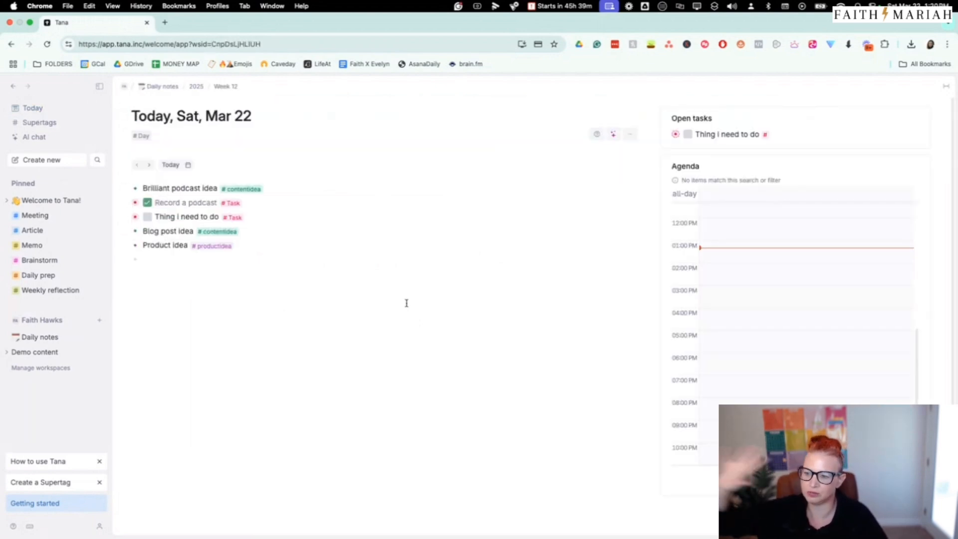
click(237, 269)
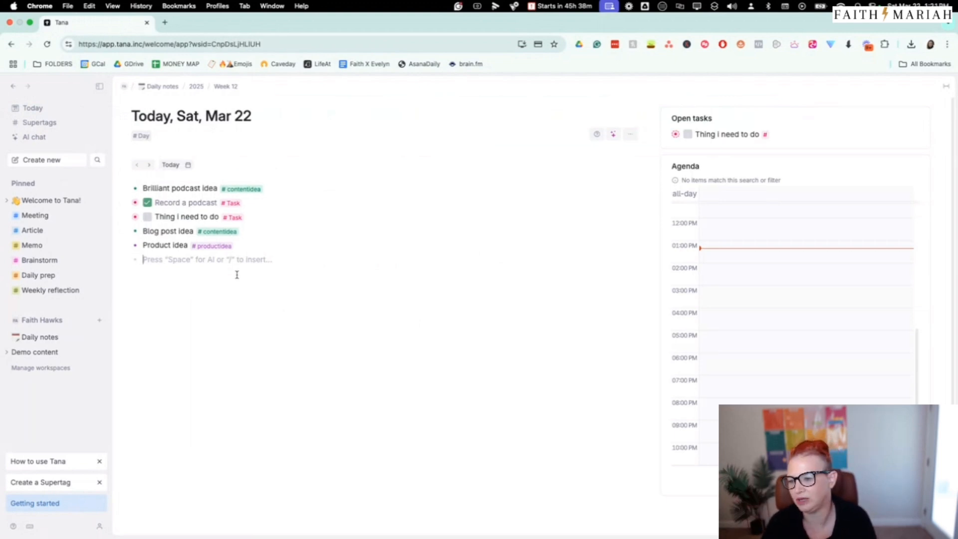
View the contentidea supertag's page from "Blog post idea" and the pinned Meeting page, and go back to today's daily note
click(227, 231)
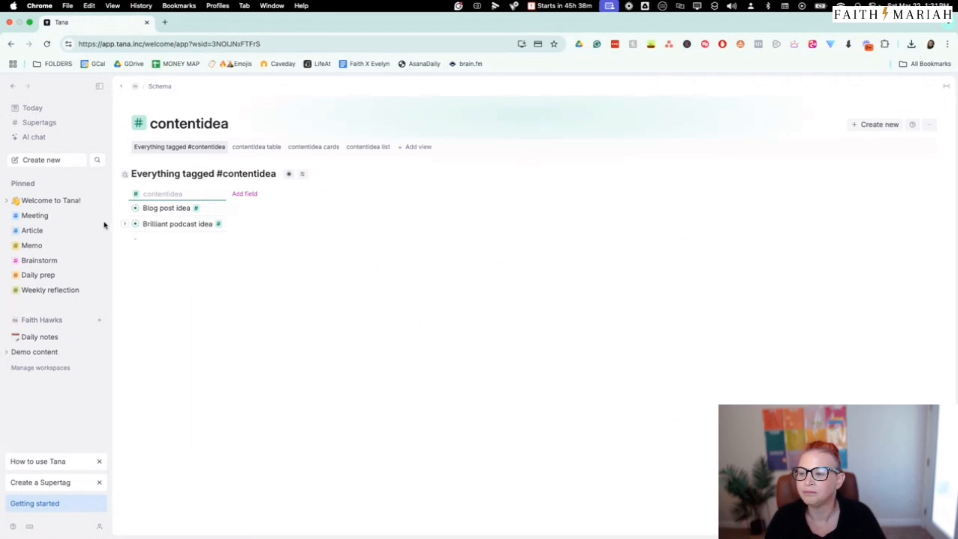
click(42, 219)
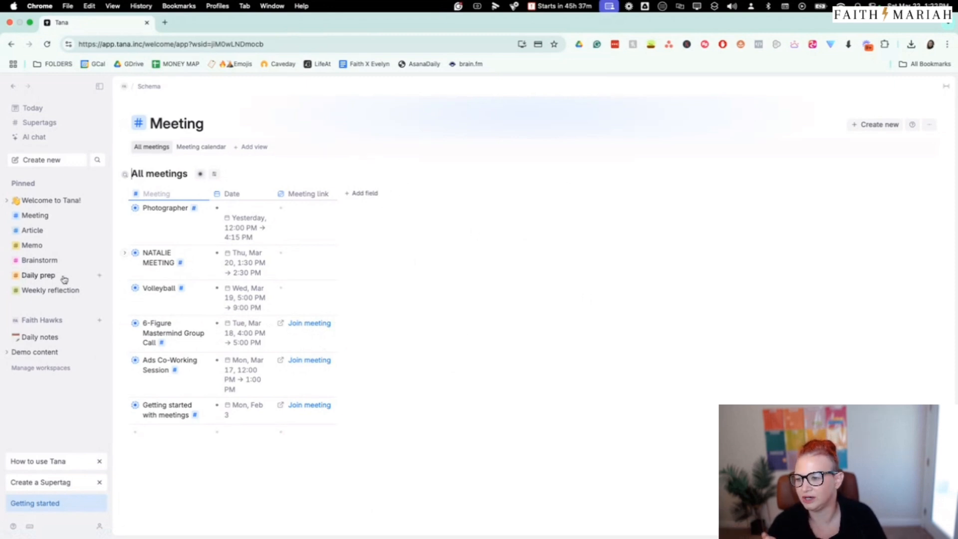
click(34, 109)
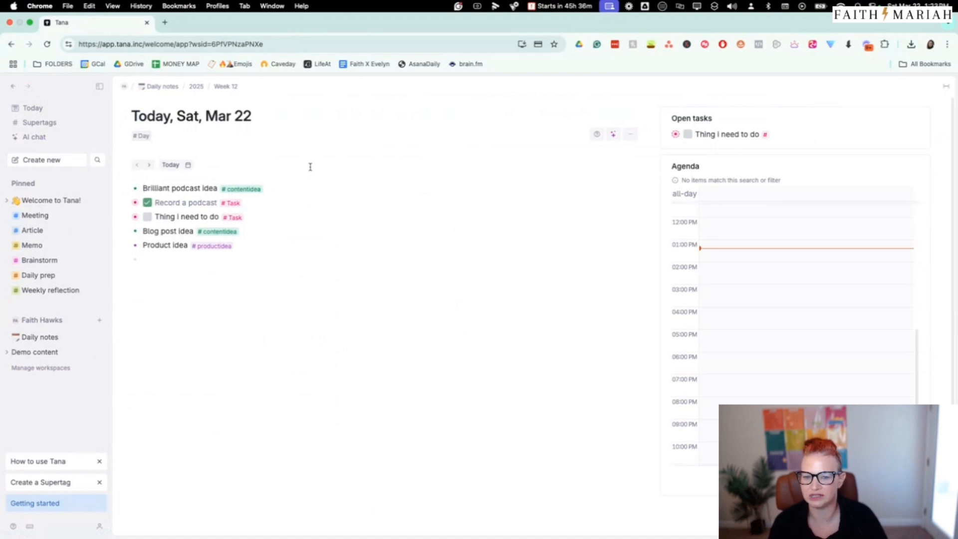
click(264, 280)
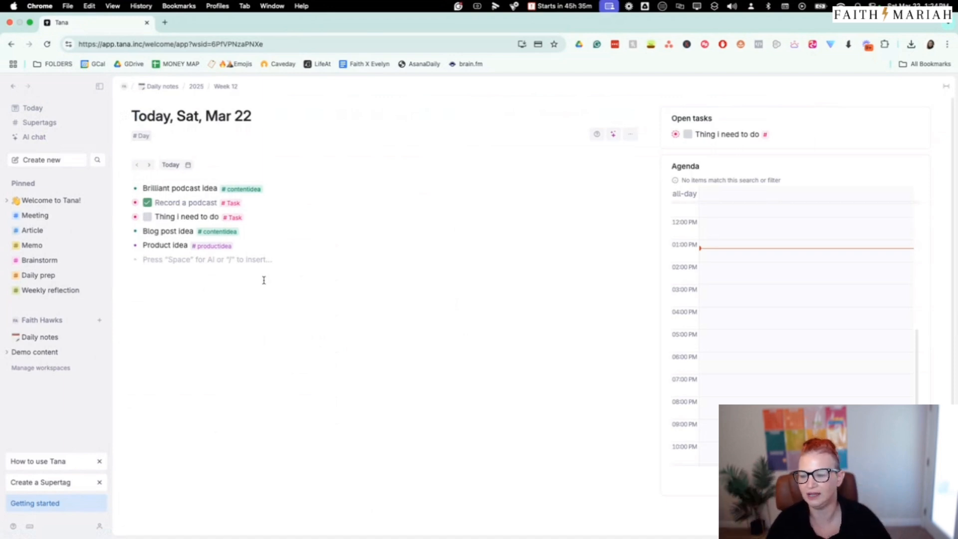
View the parent Daily notes page, reopen today's note from it and look at its date picker
click(164, 88)
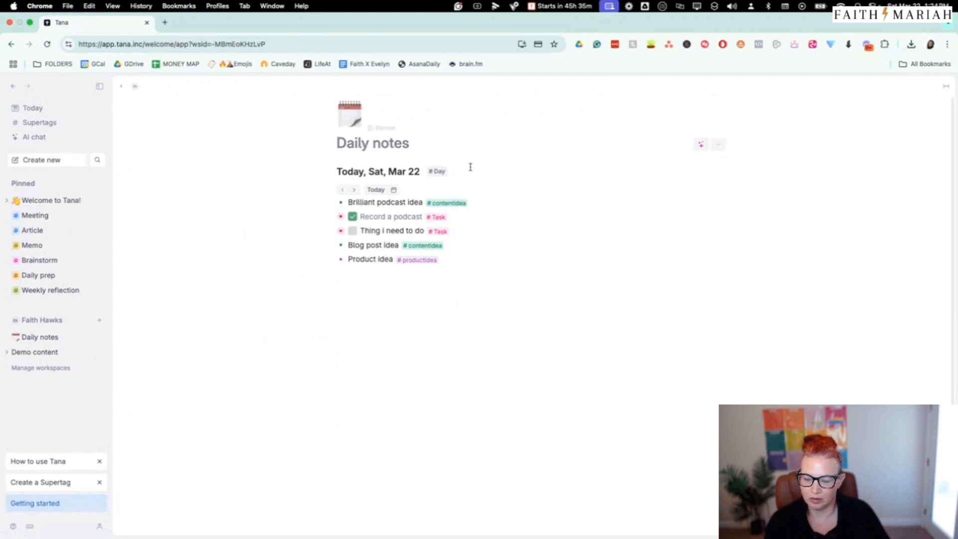
click(377, 189)
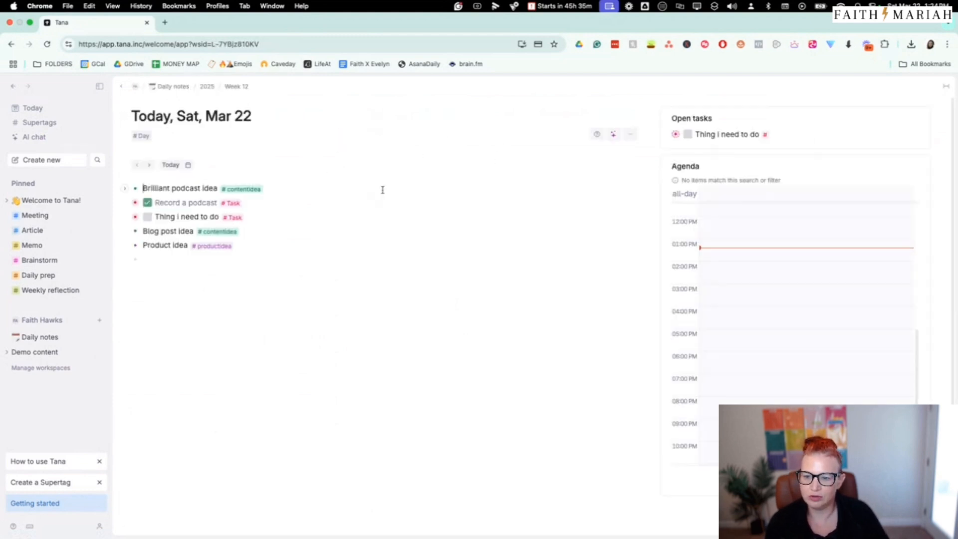
click(196, 150)
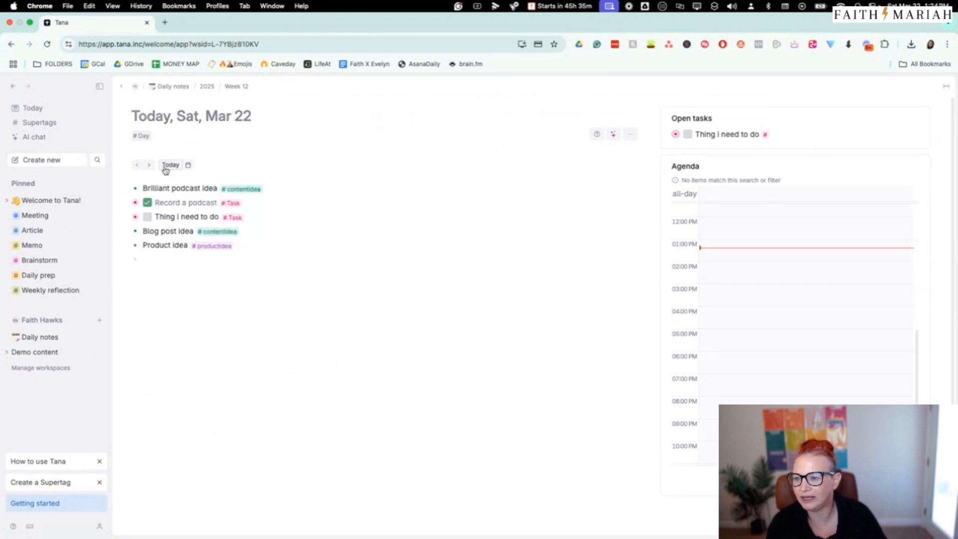
Open the Week 12 page and examine the notes nested under today and the weekly schedule
click(224, 89)
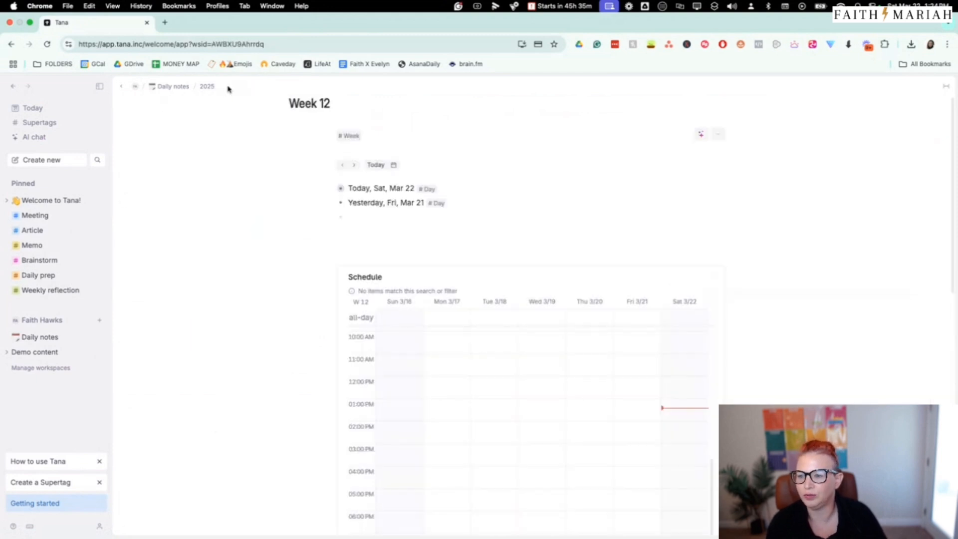
scroll(722, 210, down, 2)
scroll(506, 165, up, 2)
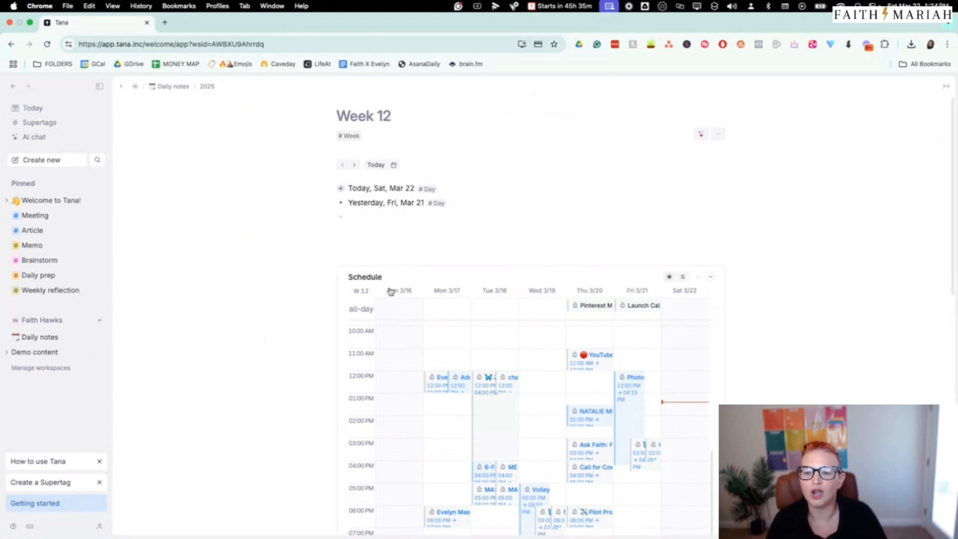
click(332, 188)
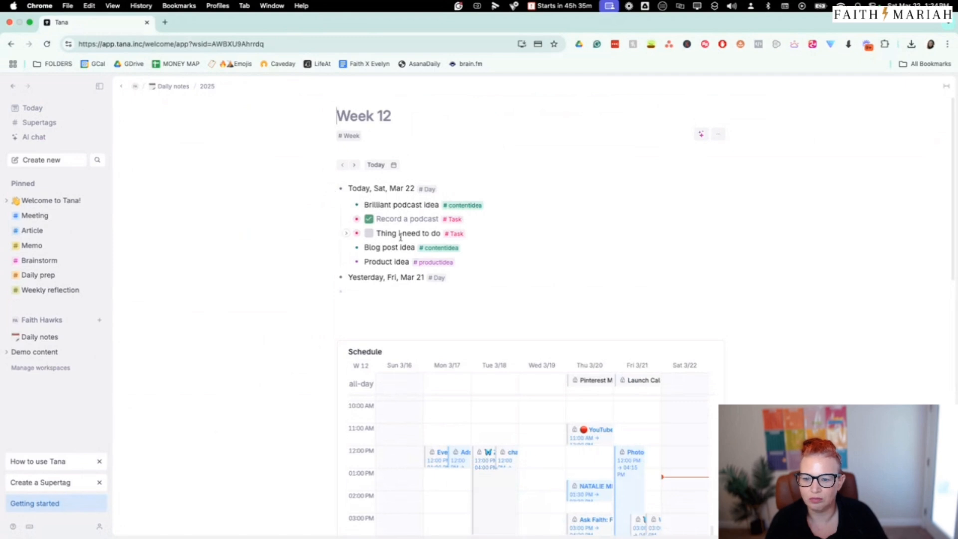
click(330, 188)
click(330, 189)
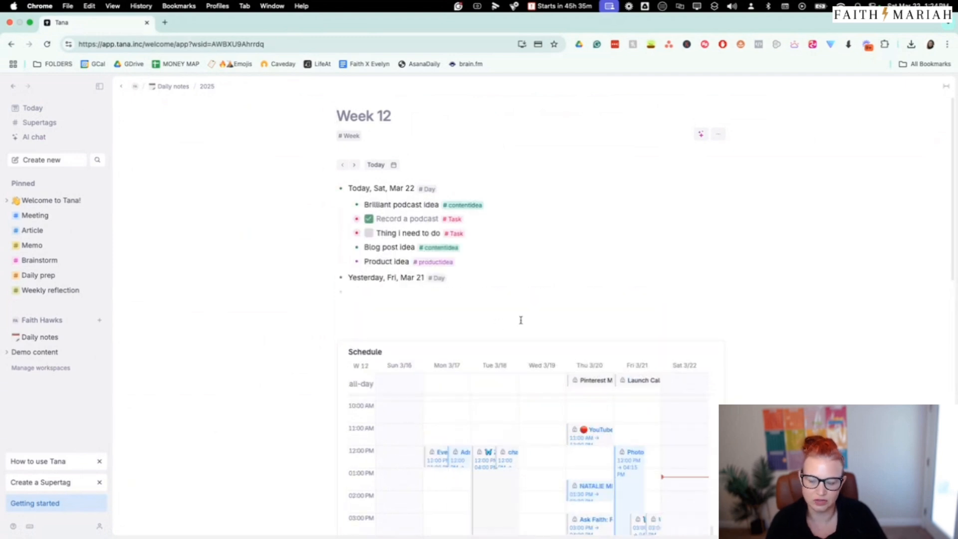
click(330, 188)
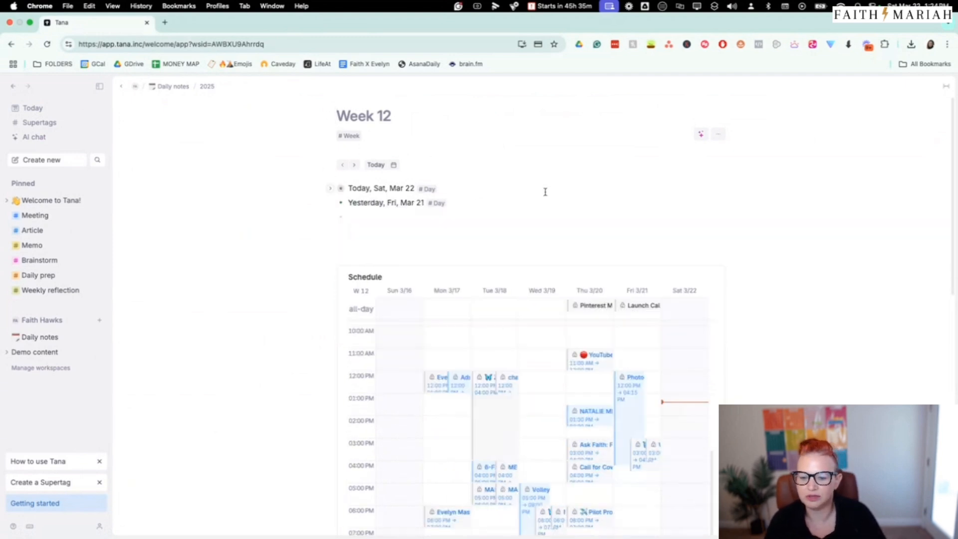
scroll(795, 210, down, 3)
scroll(796, 209, down, 5)
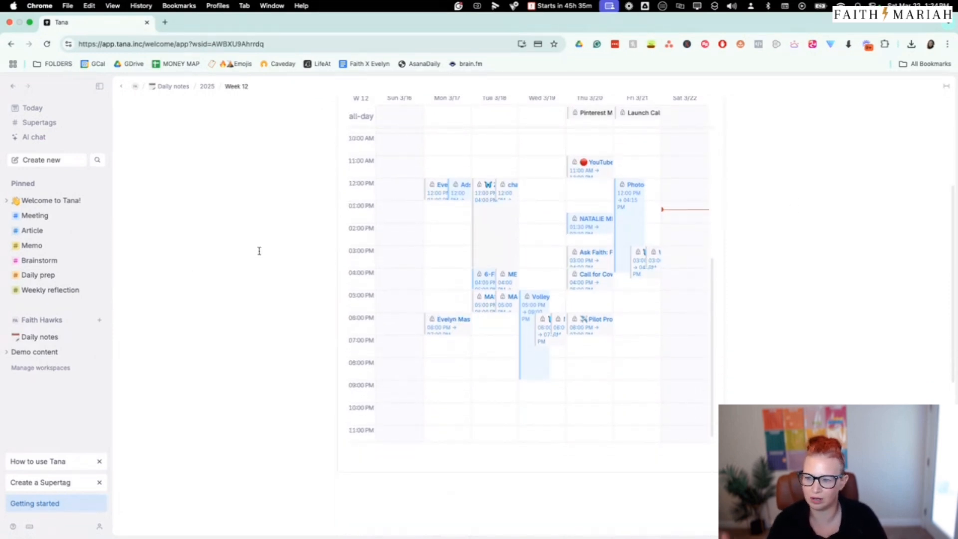
scroll(270, 222, up, 3)
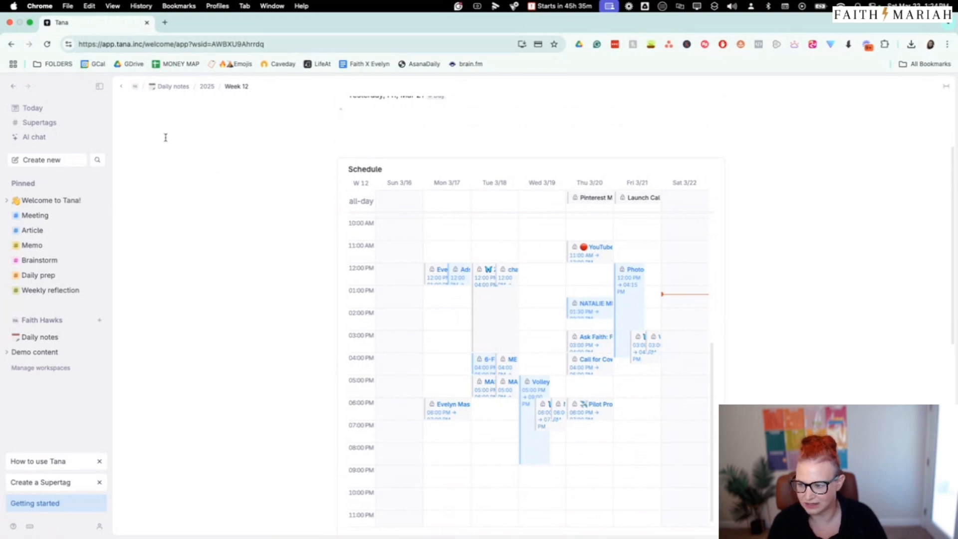
Find the Task supertag by filtering the supertags for "task", and pin it directly below "Welcome to Tana!"
click(51, 122)
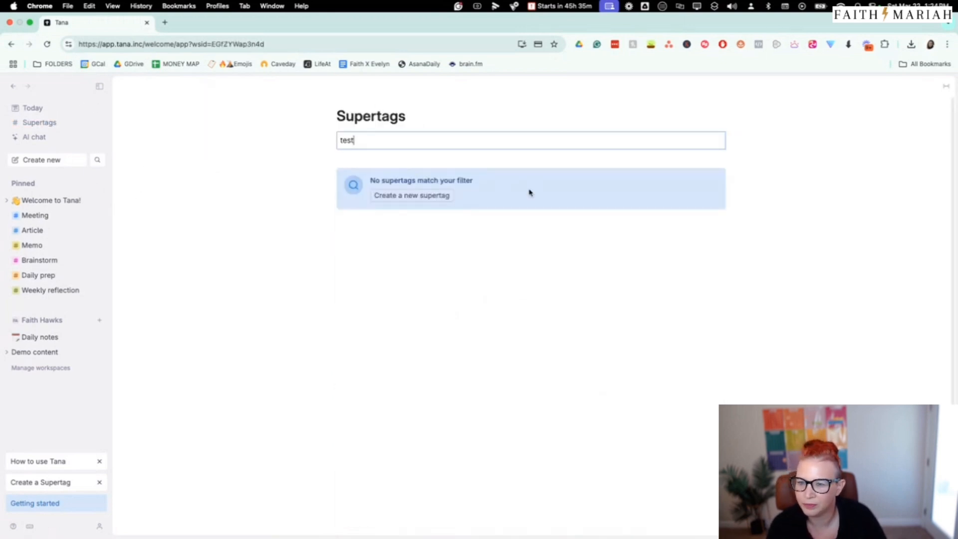
double_click(468, 143)
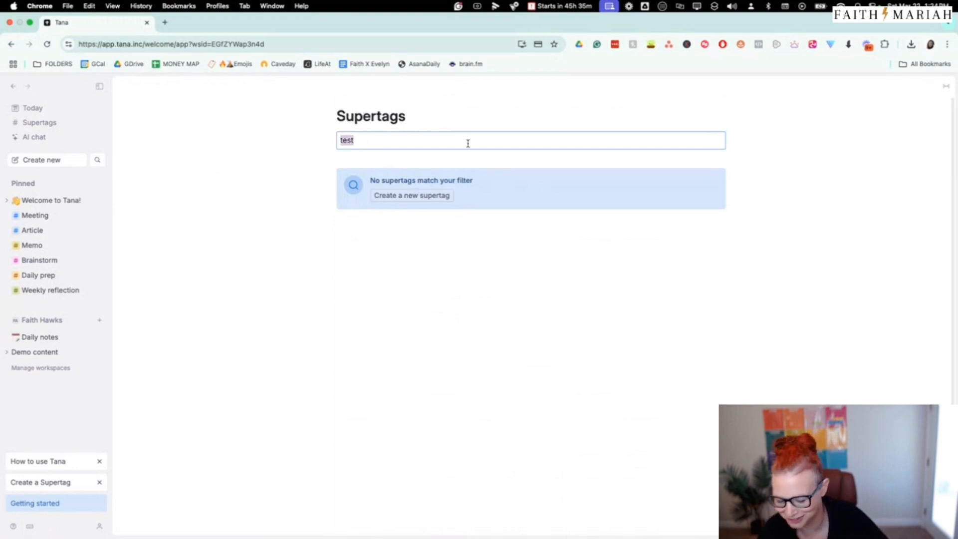
text(task)
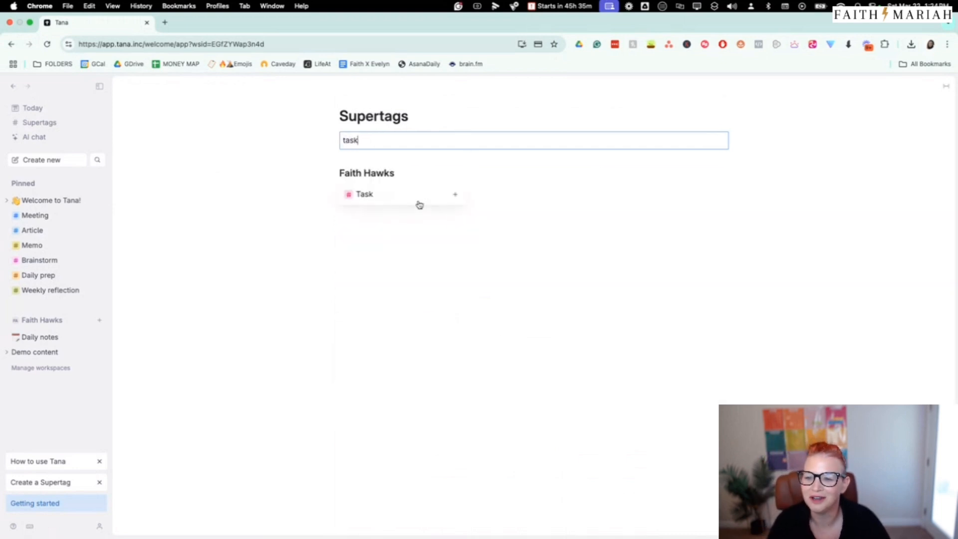
click(389, 197)
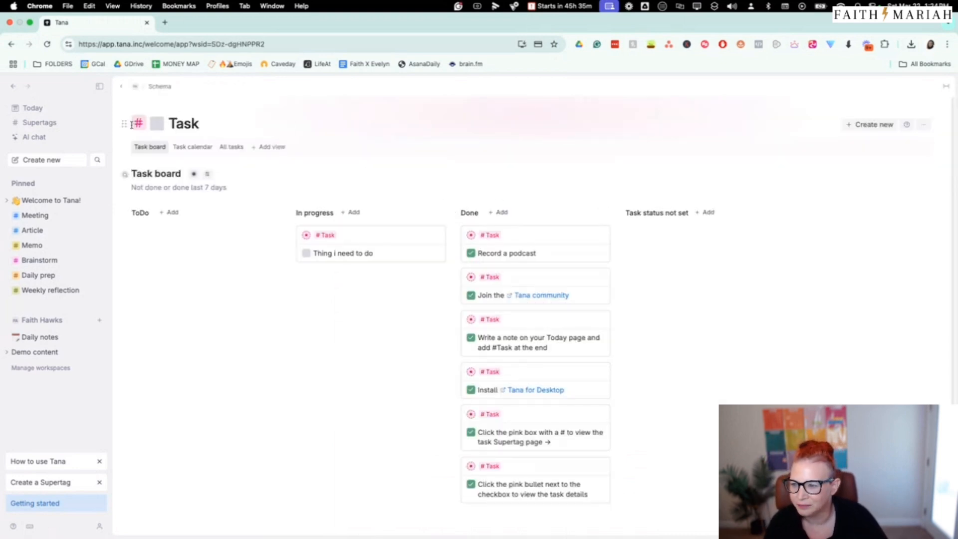
drag(124, 124, 42, 210)
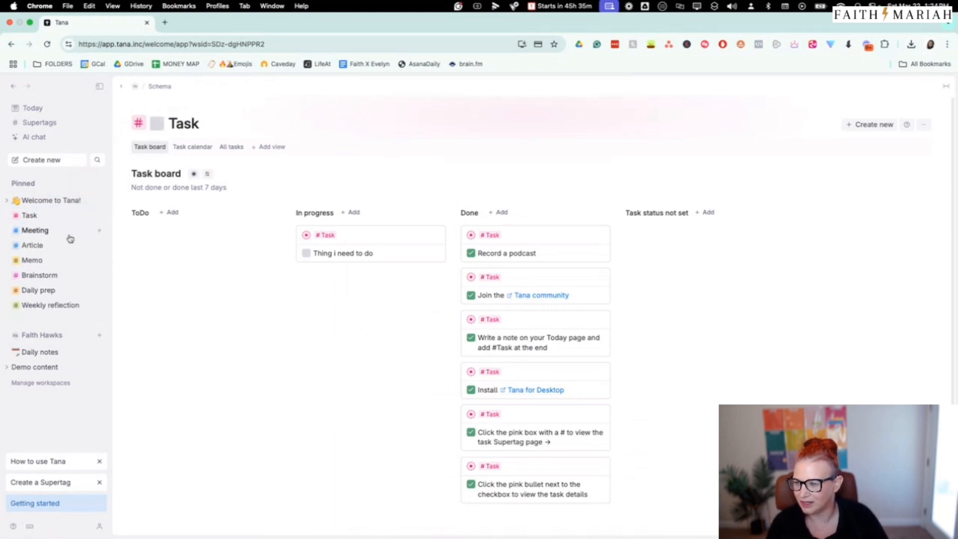
Open the contentidea supertag from "Brilliant podcast idea" in today's note and pin it directly below Task
click(31, 109)
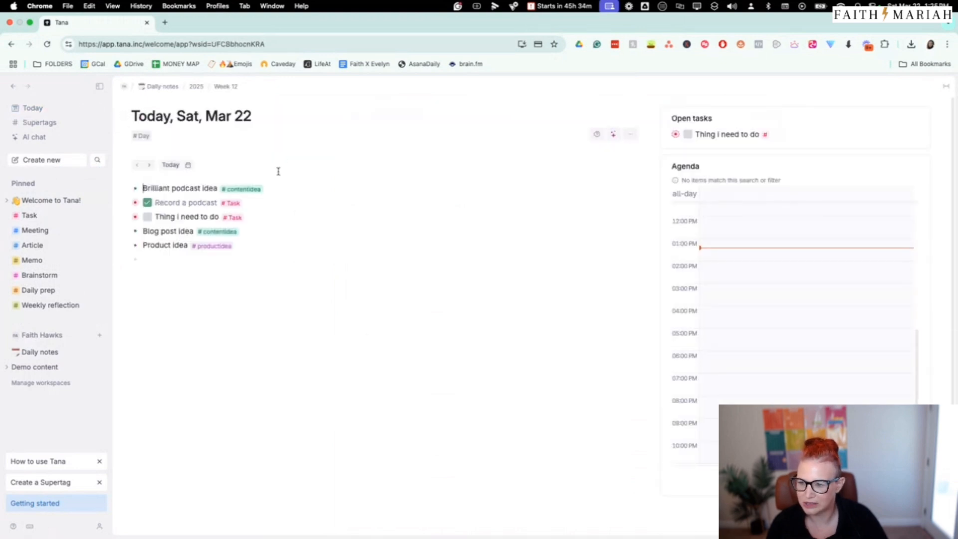
click(244, 189)
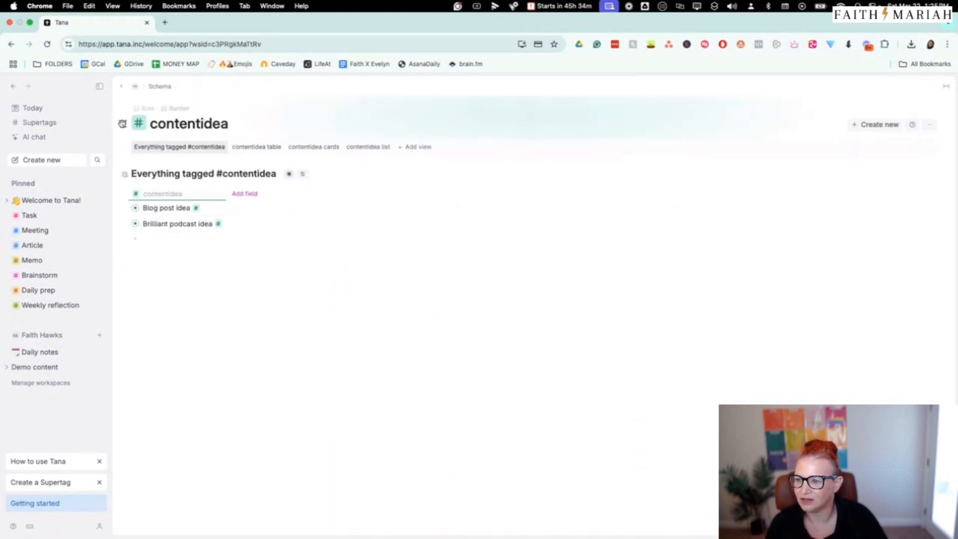
drag(139, 123, 34, 227)
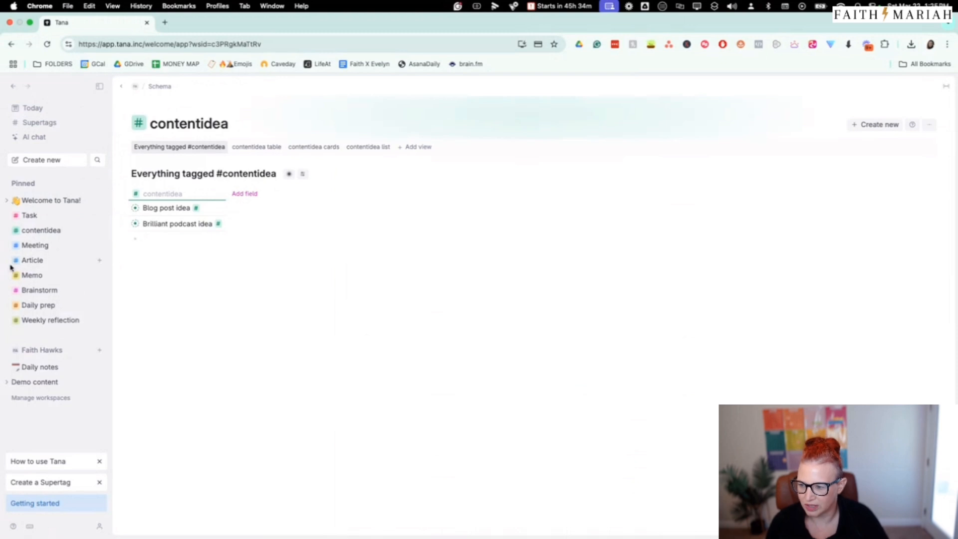
Delete the pinned Article supertag
click(33, 261)
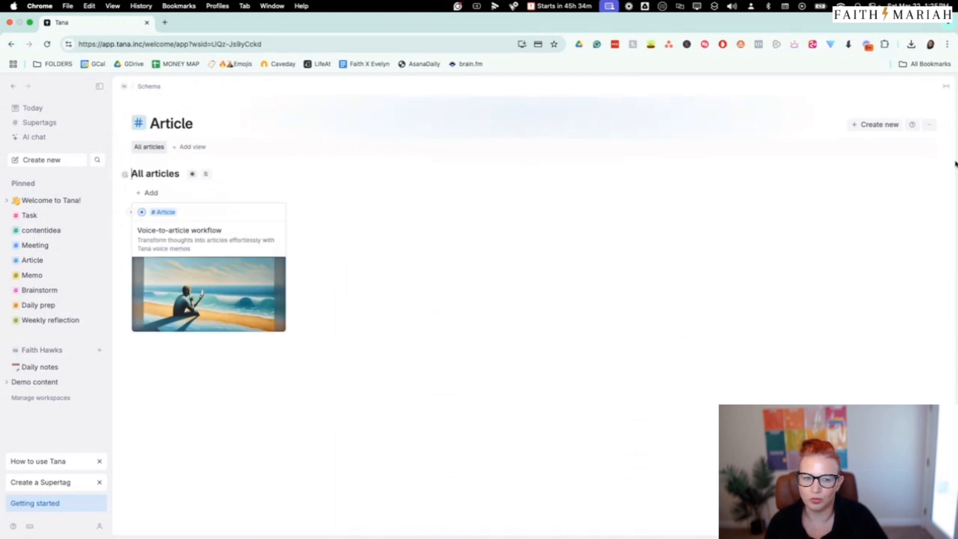
click(930, 125)
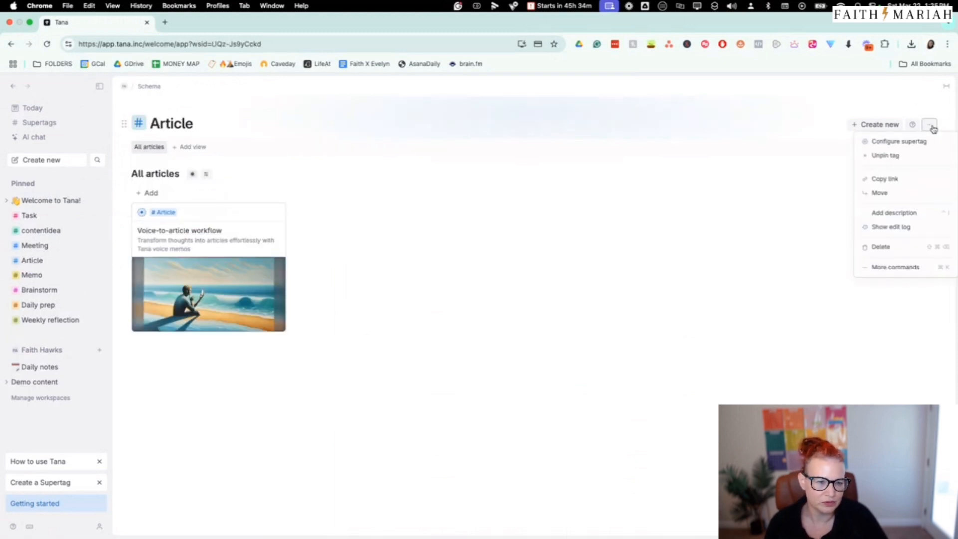
click(897, 253)
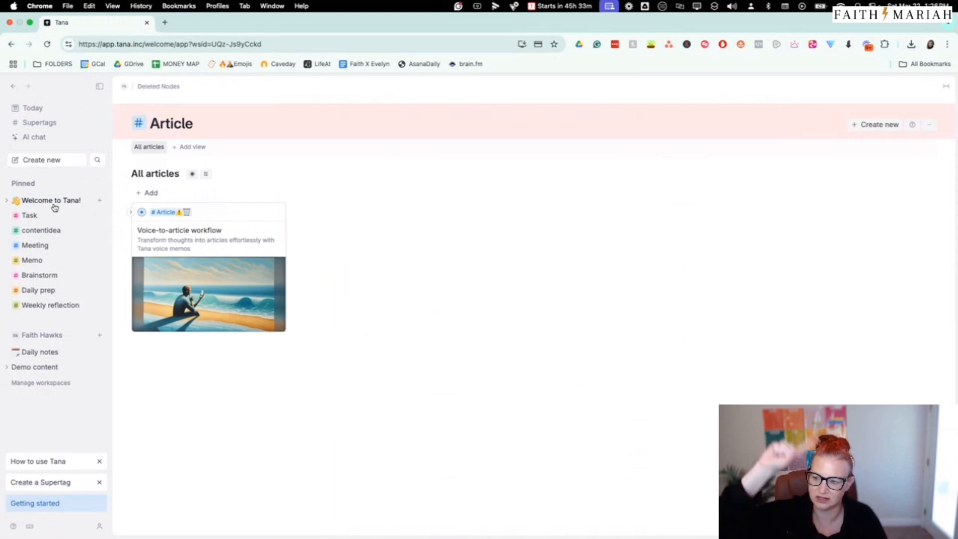
Check the pinned Task board and contentidea page, and return to today's daily note
click(28, 215)
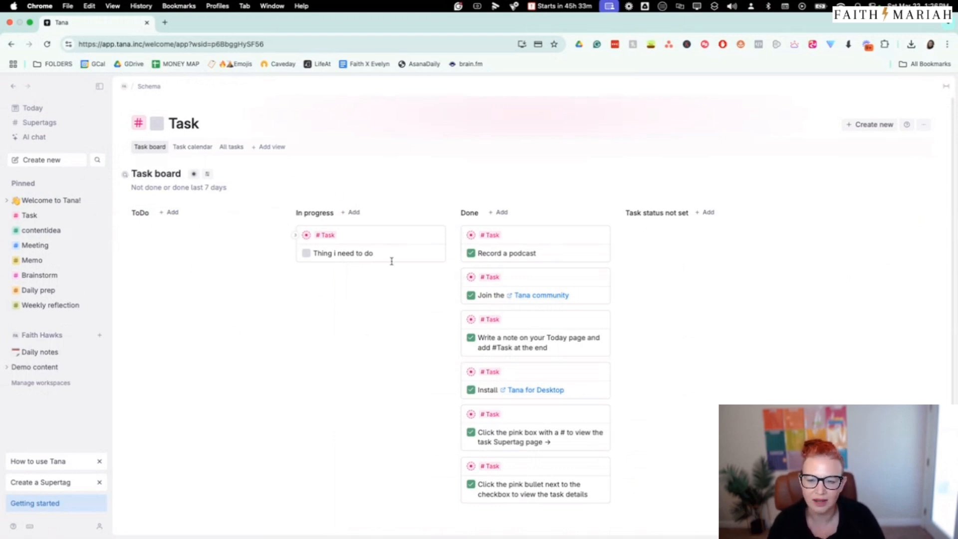
click(39, 233)
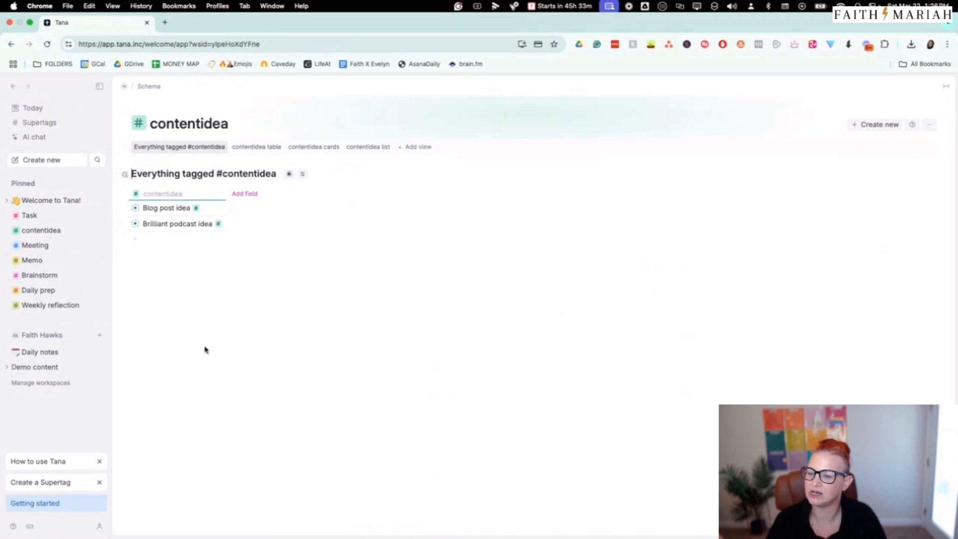
click(41, 108)
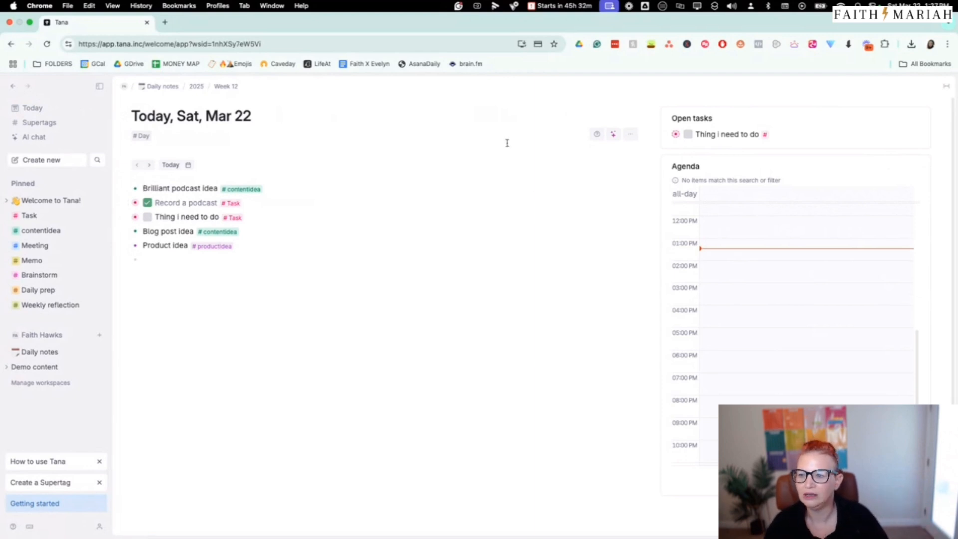
scroll(479, 155, down, 1)
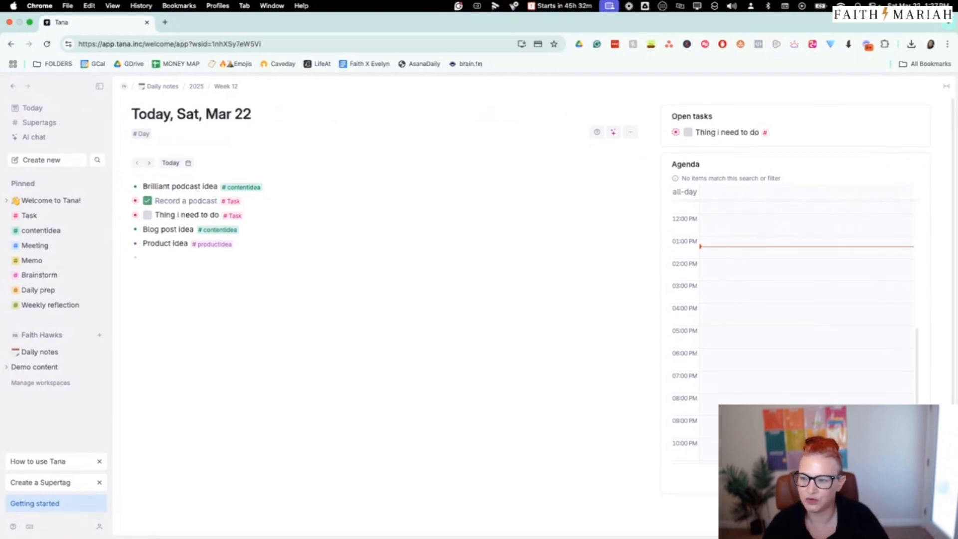